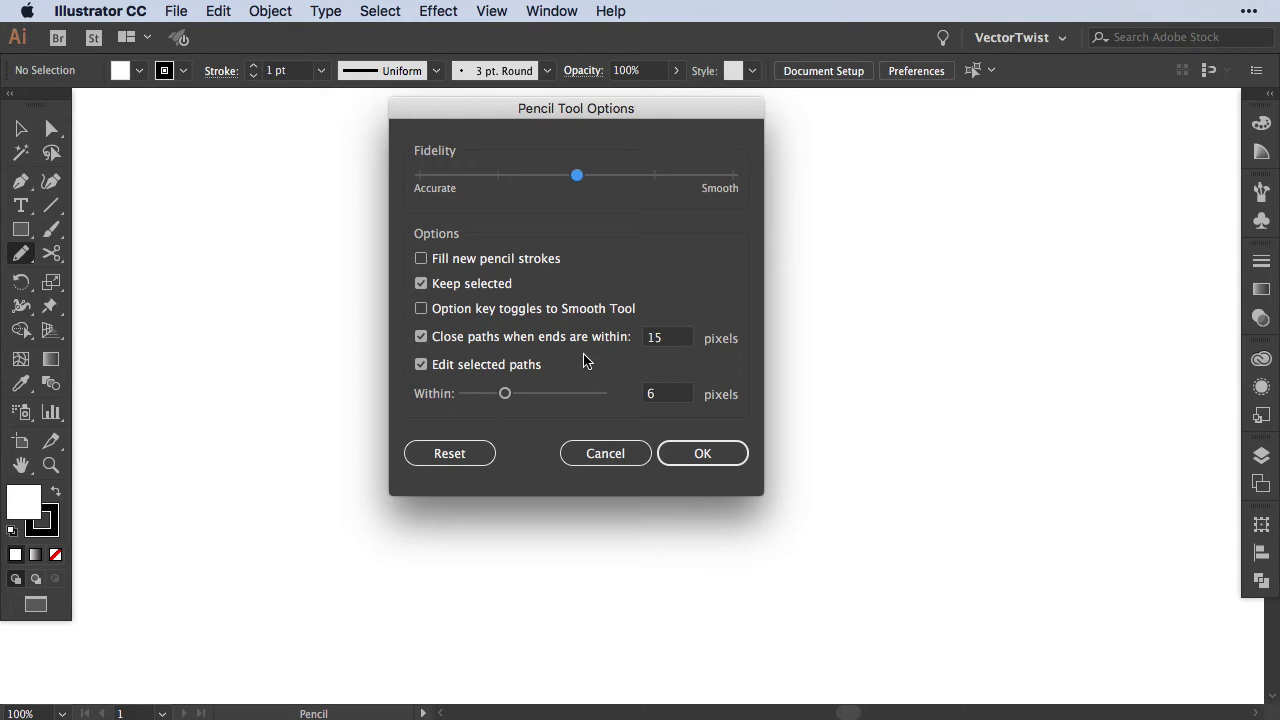
Step: Configure the Pencil tool to fill new strokes, not keep paths selected, and use the smoothest fidelity
click(420, 259)
click(421, 286)
drag(578, 176, 724, 188)
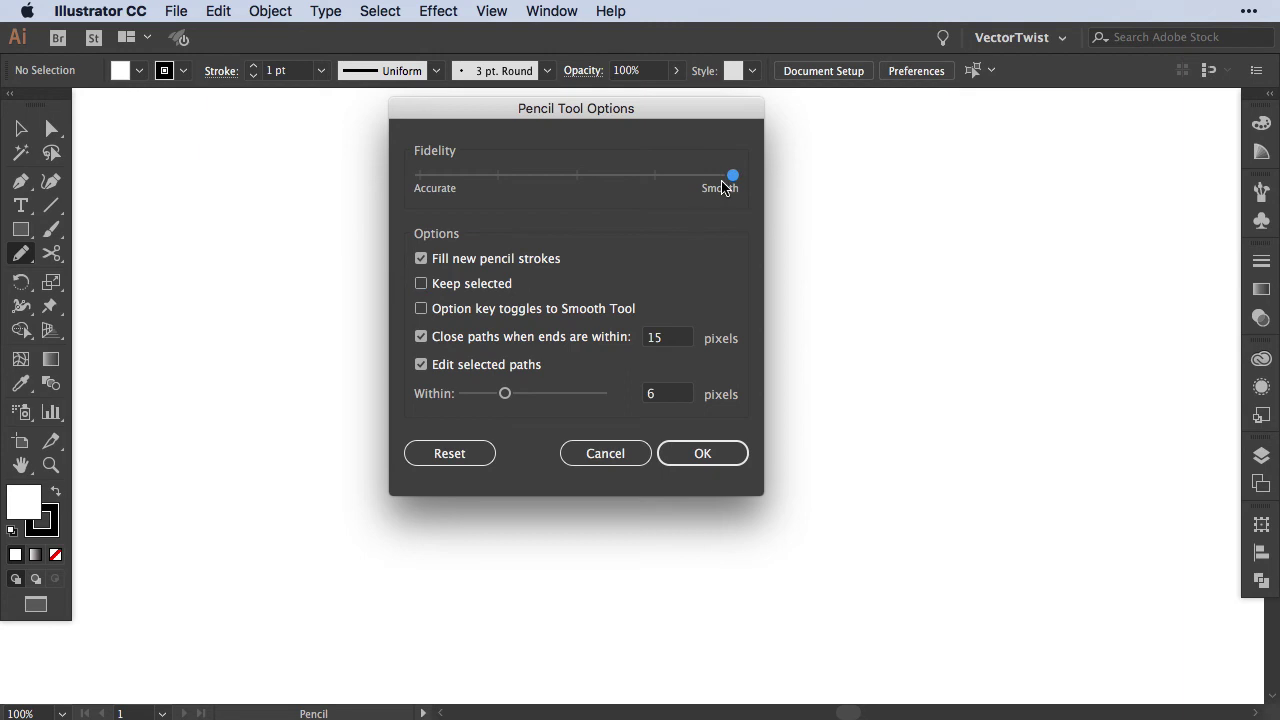
click(705, 453)
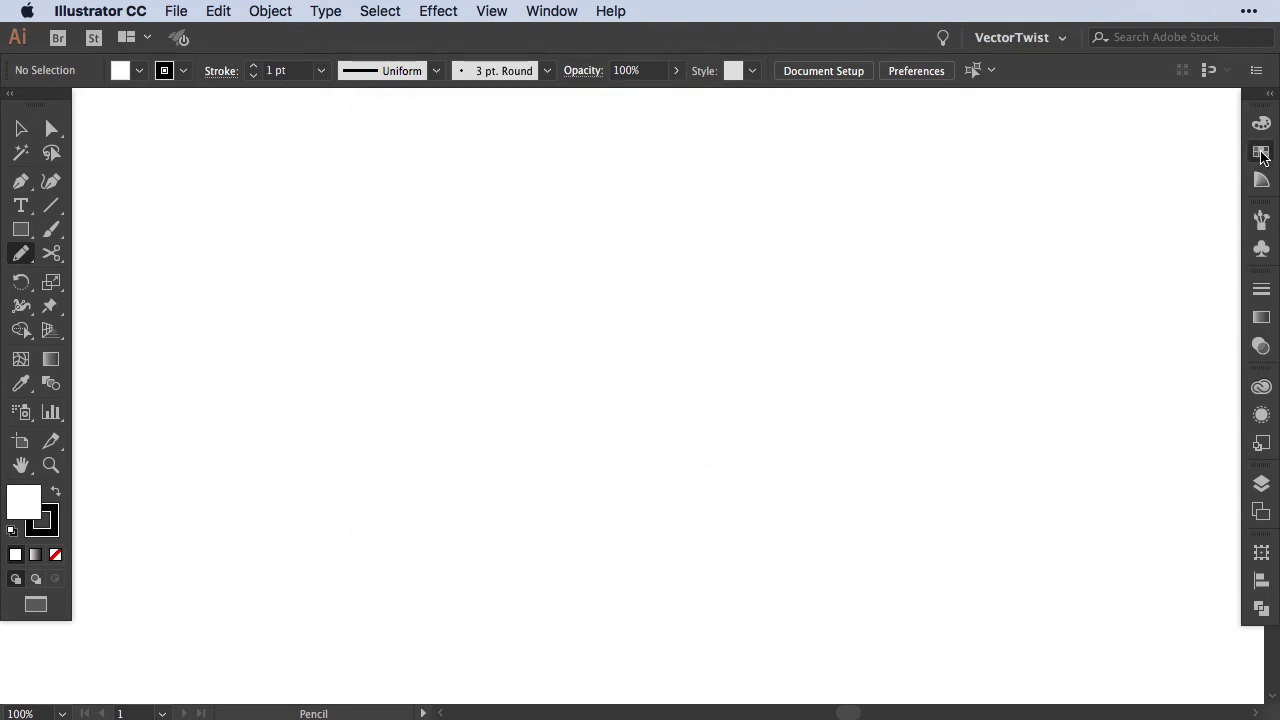
Step: Draw five separate closed teardrop leaf shapes with a green fill using the Pencil tool
click(1261, 153)
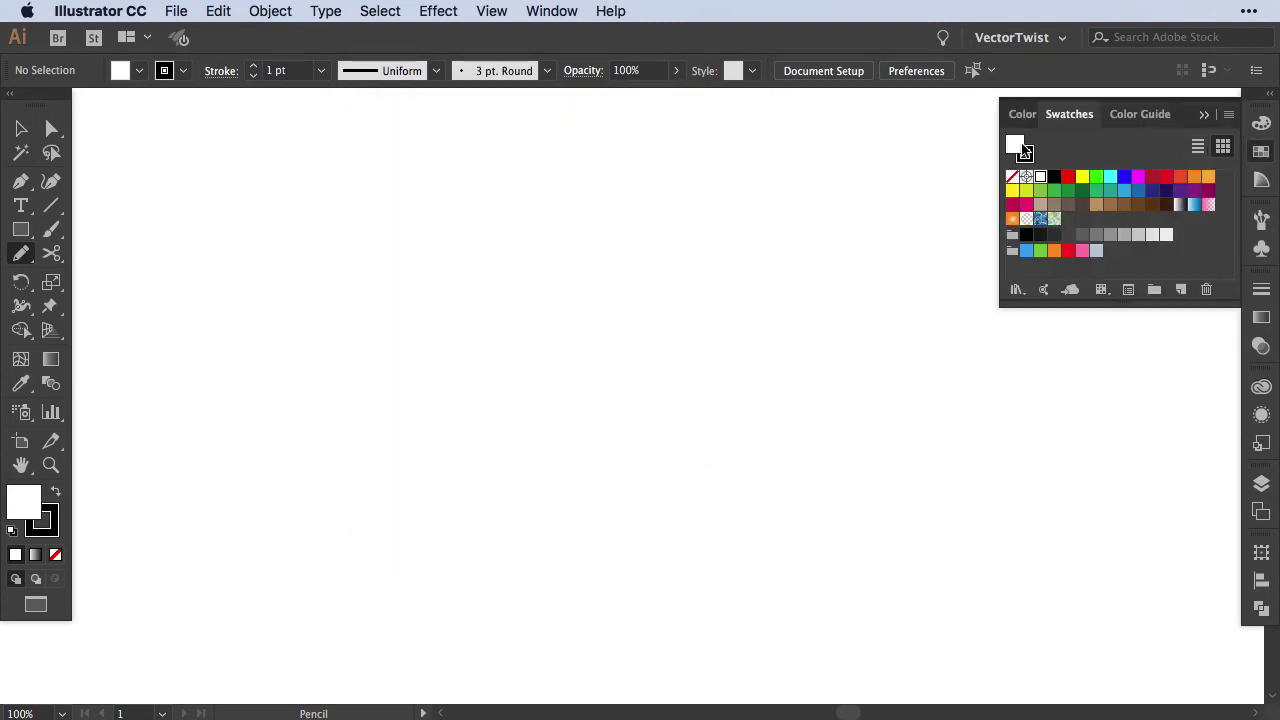
click(1066, 193)
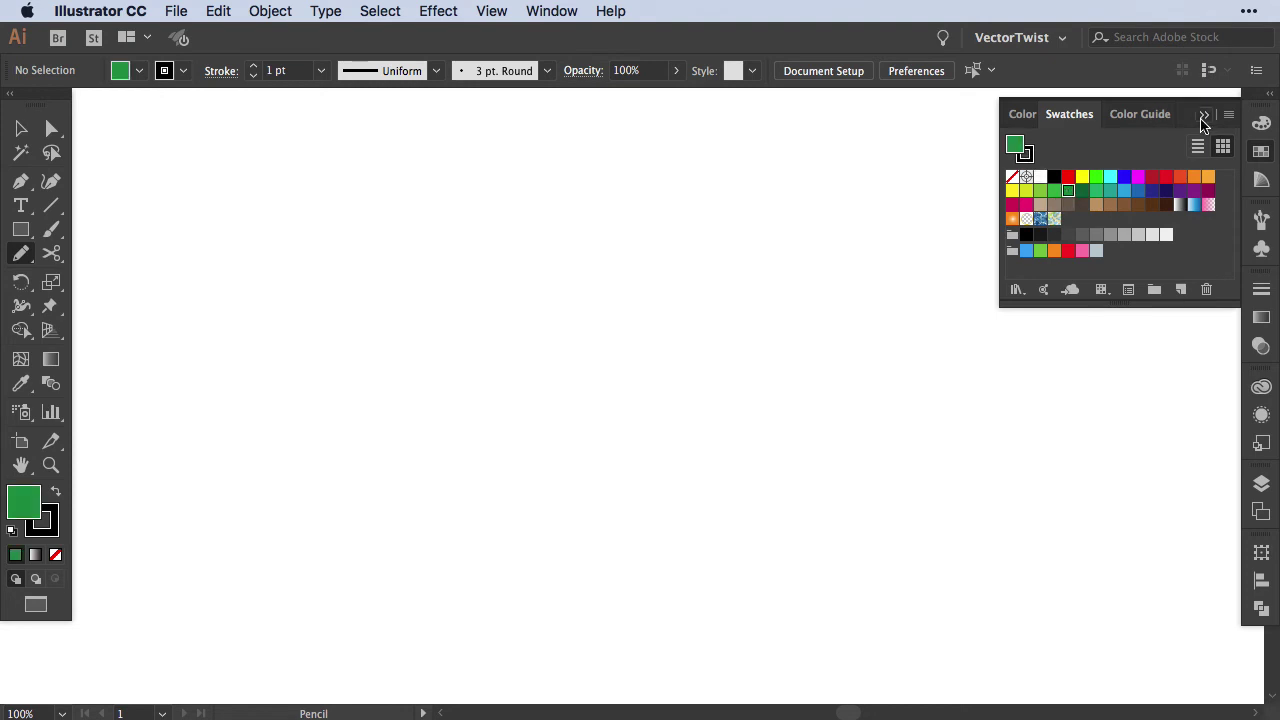
click(1205, 115)
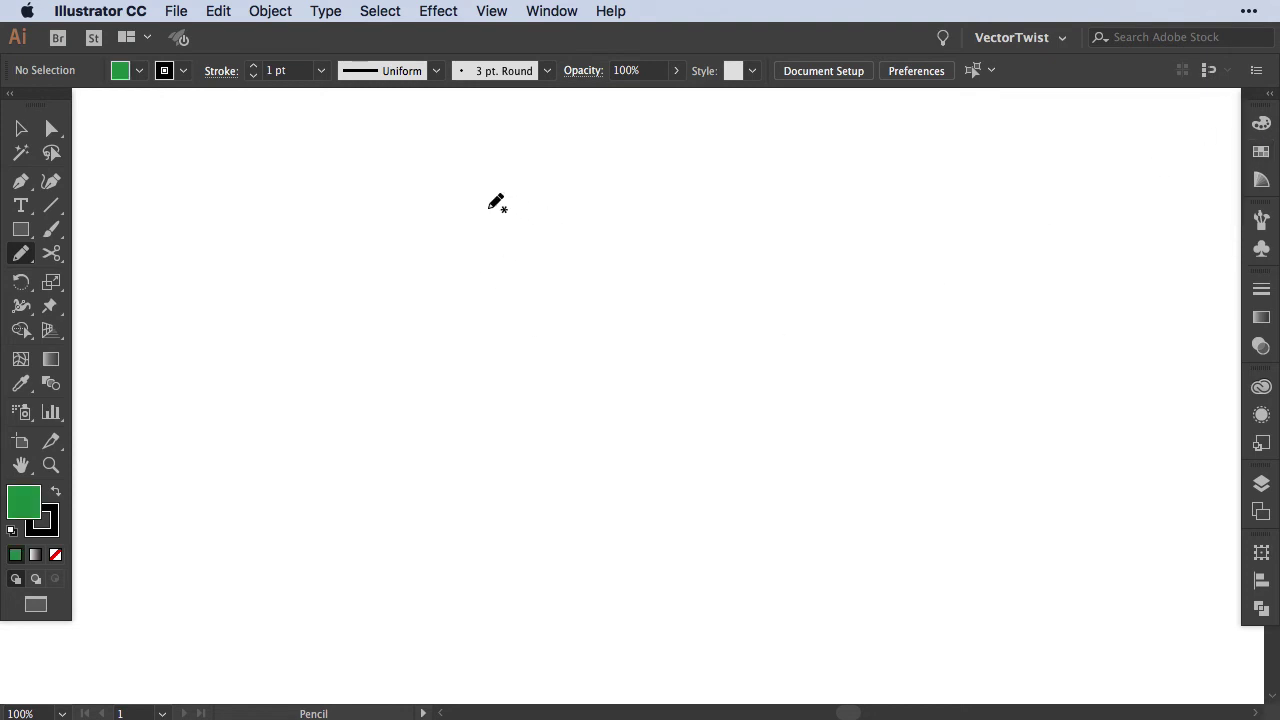
mouse_move(479, 204)
mouse_down()
mouse_move(498, 368)
mouse_move(547, 409)
mouse_move(611, 375)
mouse_move(617, 299)
mouse_move(595, 260)
mouse_move(482, 204)
mouse_up()
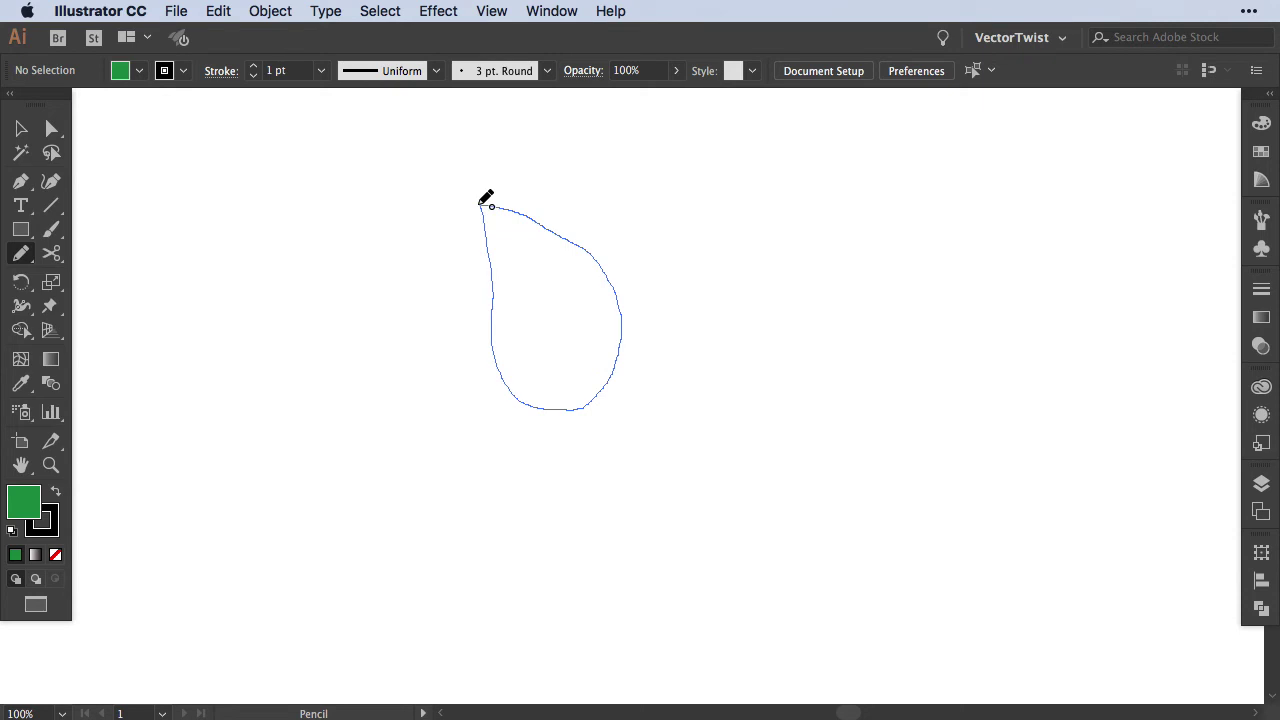
drag(482, 204, 482, 204)
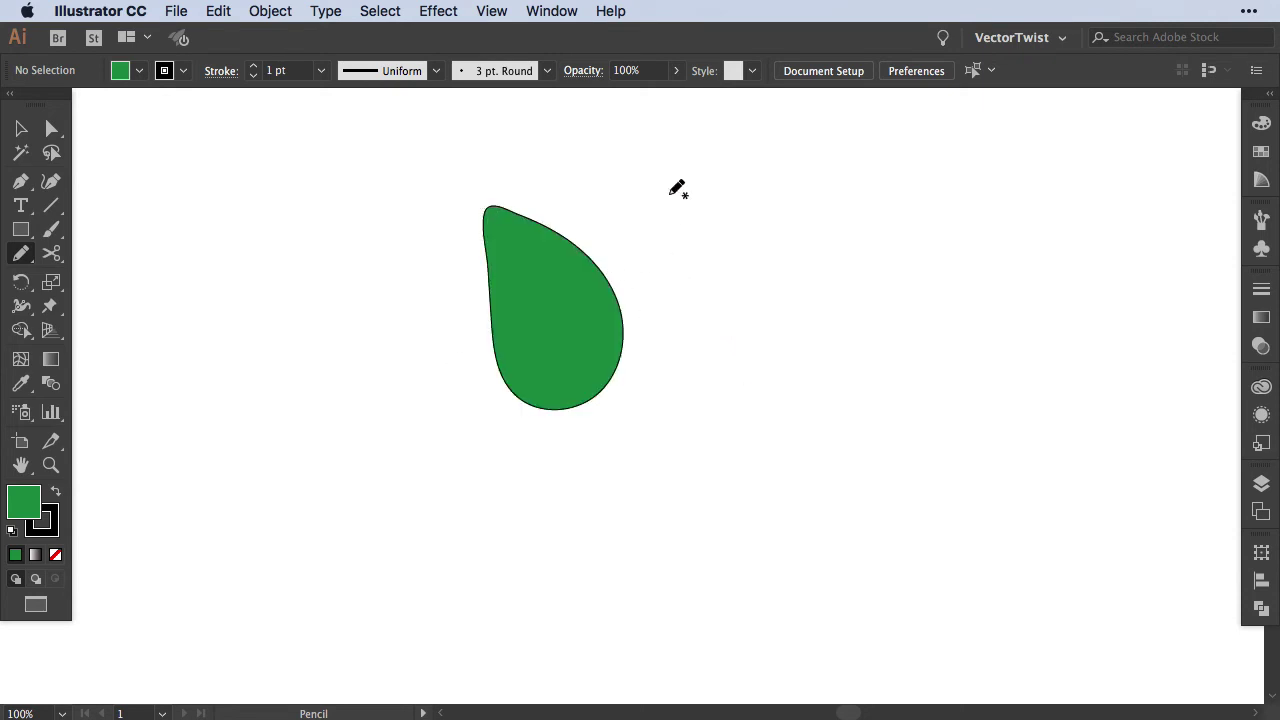
mouse_move(712, 152)
mouse_down()
mouse_move(669, 241)
mouse_move(664, 314)
mouse_move(680, 355)
mouse_move(726, 371)
mouse_move(760, 310)
mouse_move(712, 153)
mouse_up()
mouse_move(344, 386)
mouse_down()
mouse_move(370, 380)
mouse_move(502, 452)
mouse_move(432, 498)
mouse_move(352, 394)
mouse_up()
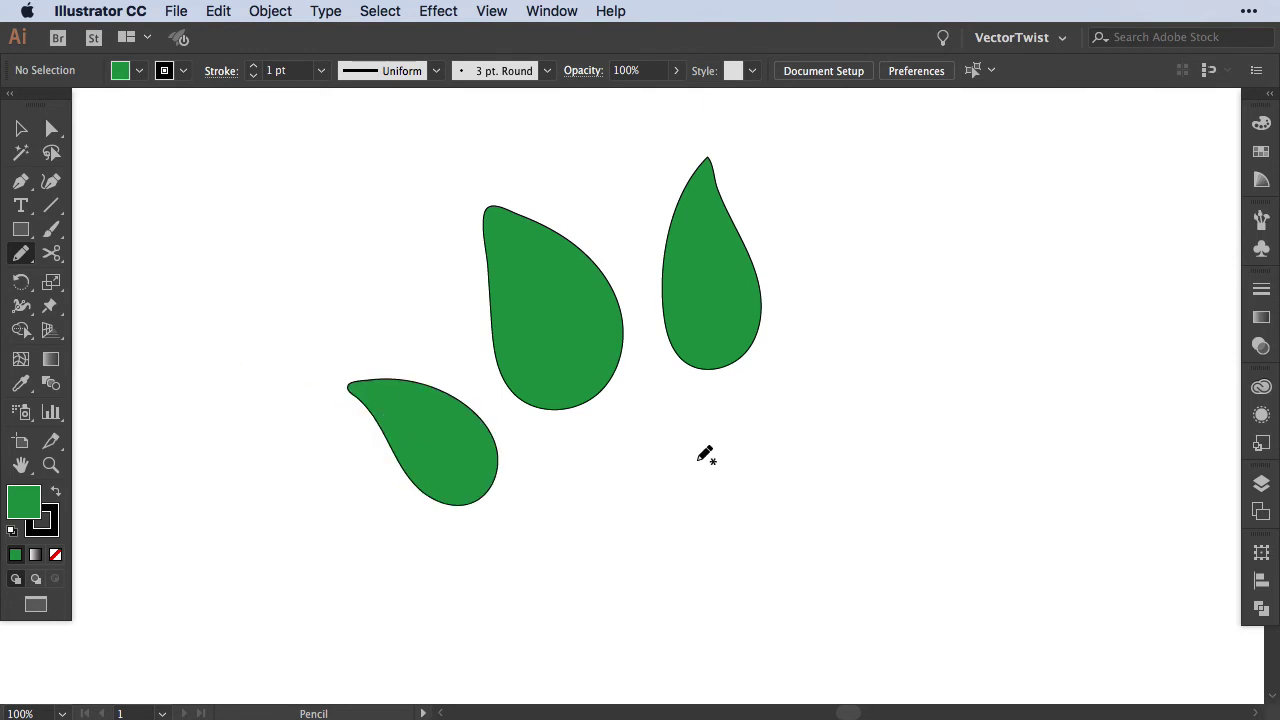
mouse_move(629, 480)
mouse_down()
mouse_move(690, 441)
mouse_move(752, 484)
mouse_move(708, 496)
mouse_move(632, 484)
mouse_up()
mouse_move(878, 210)
mouse_down()
mouse_move(861, 245)
mouse_move(904, 362)
mouse_move(925, 274)
mouse_move(878, 215)
mouse_up()
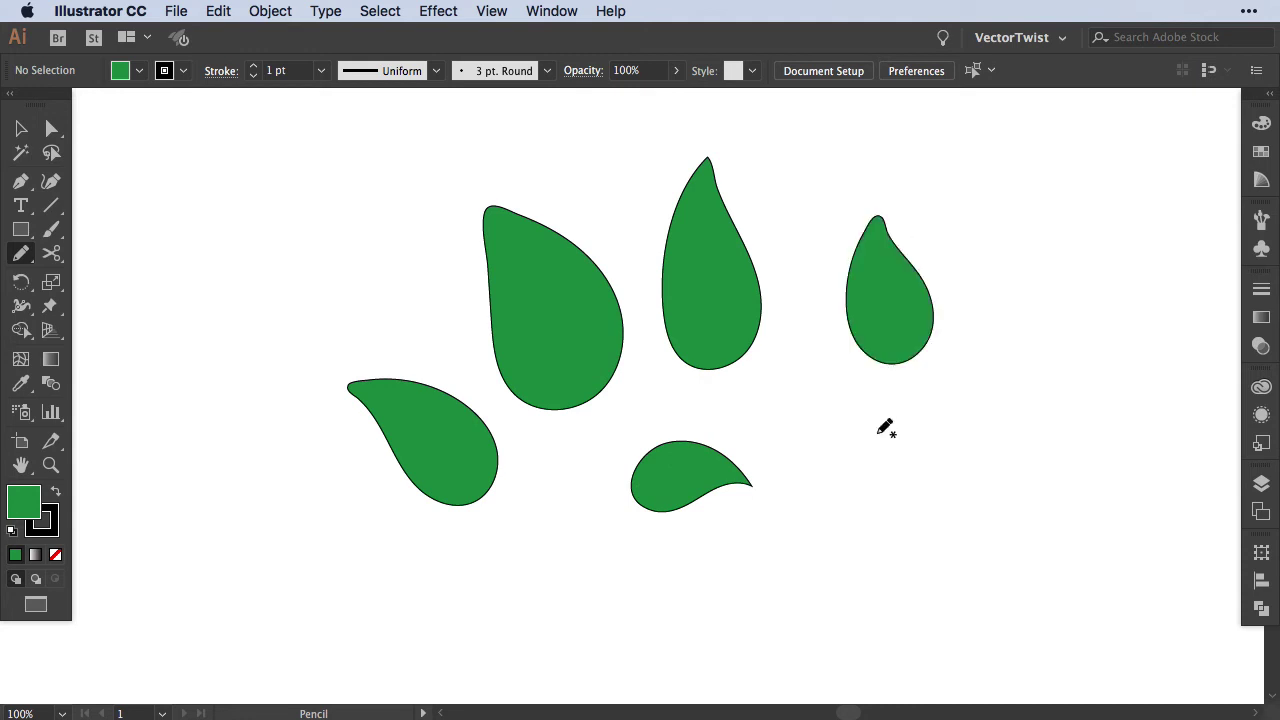
Step: Enable Keep selected in the Pencil tool options
double_click(23, 256)
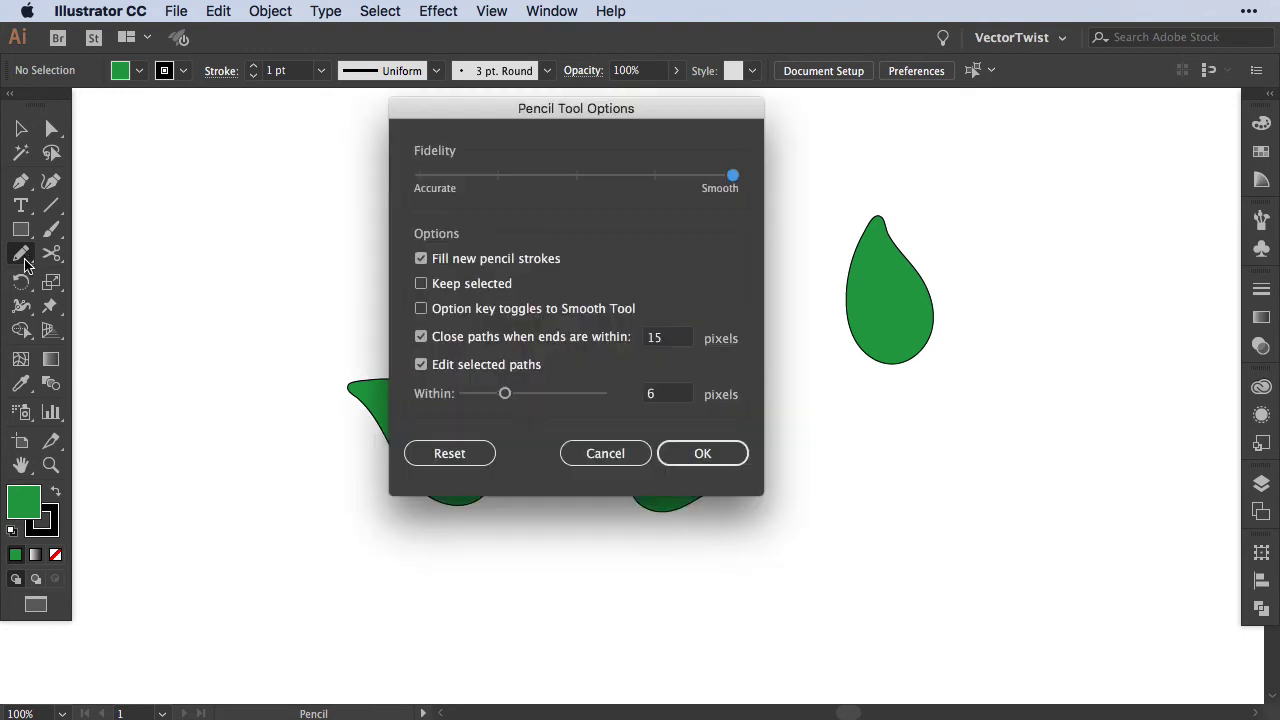
click(421, 285)
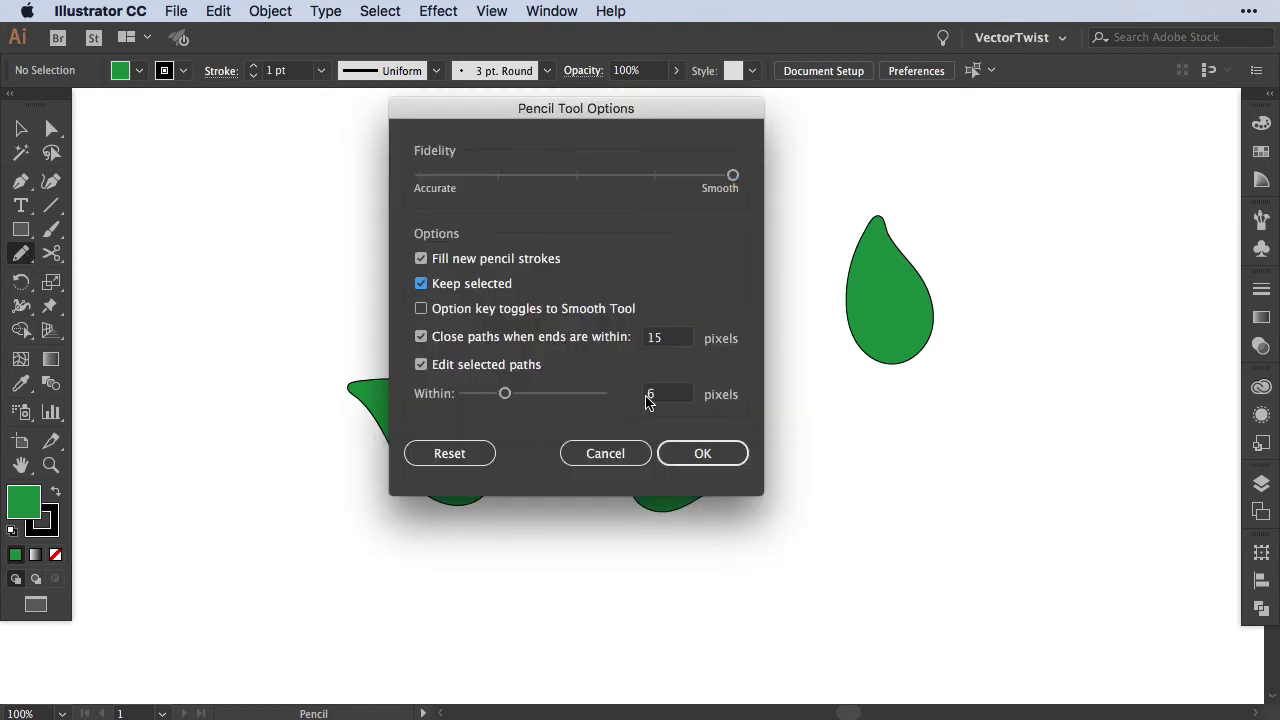
click(703, 454)
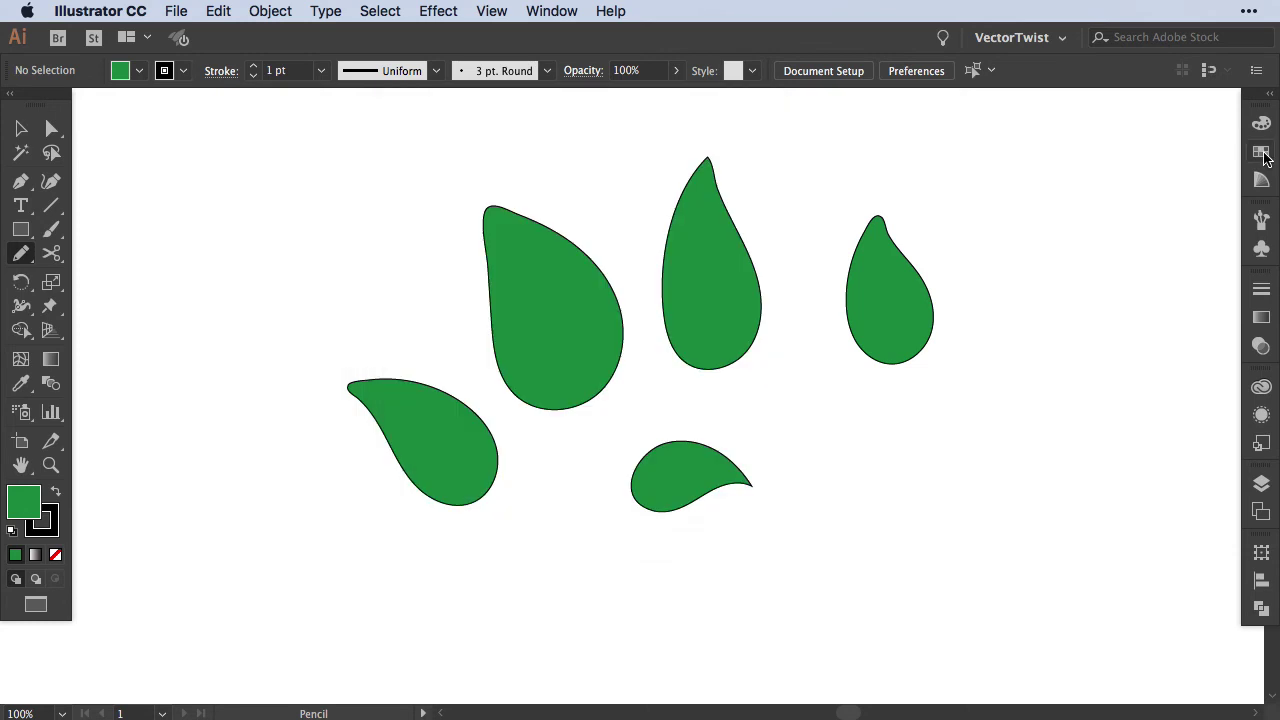
Step: Draw a five-petal flower with a dark red fill beside the green leaves, continuing the same path from petal to petal
click(1261, 151)
click(1156, 180)
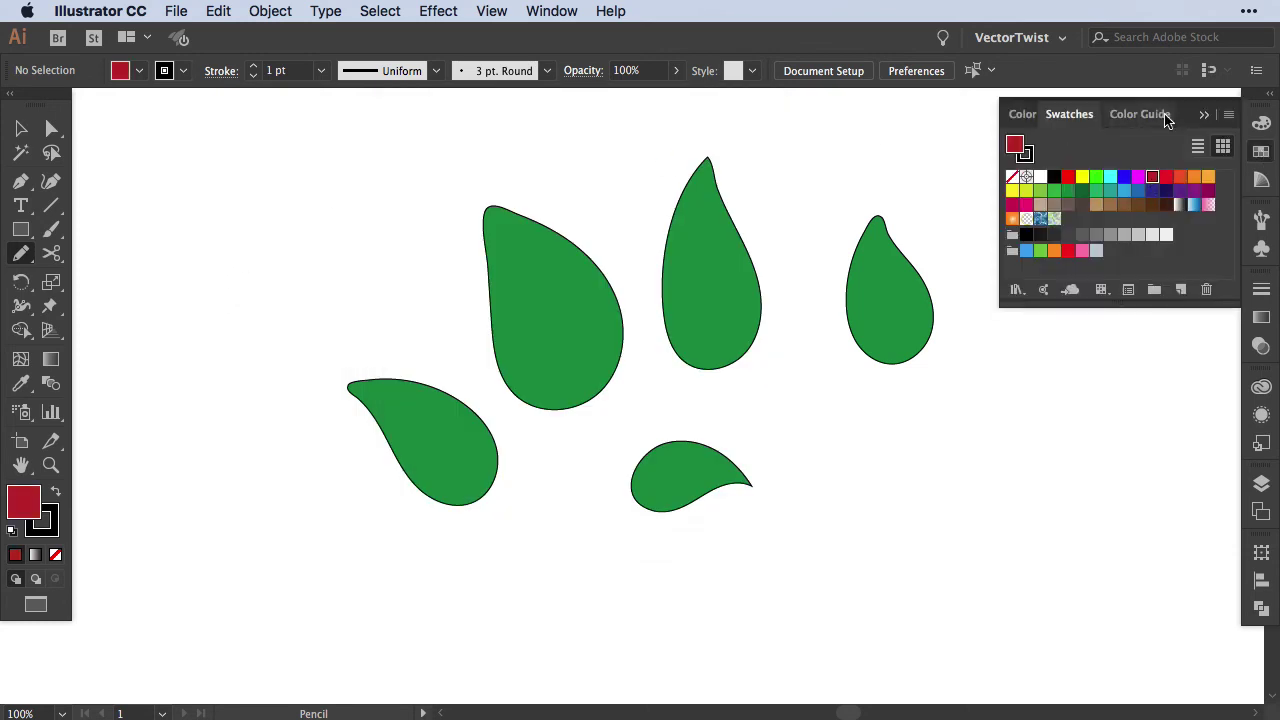
click(1202, 114)
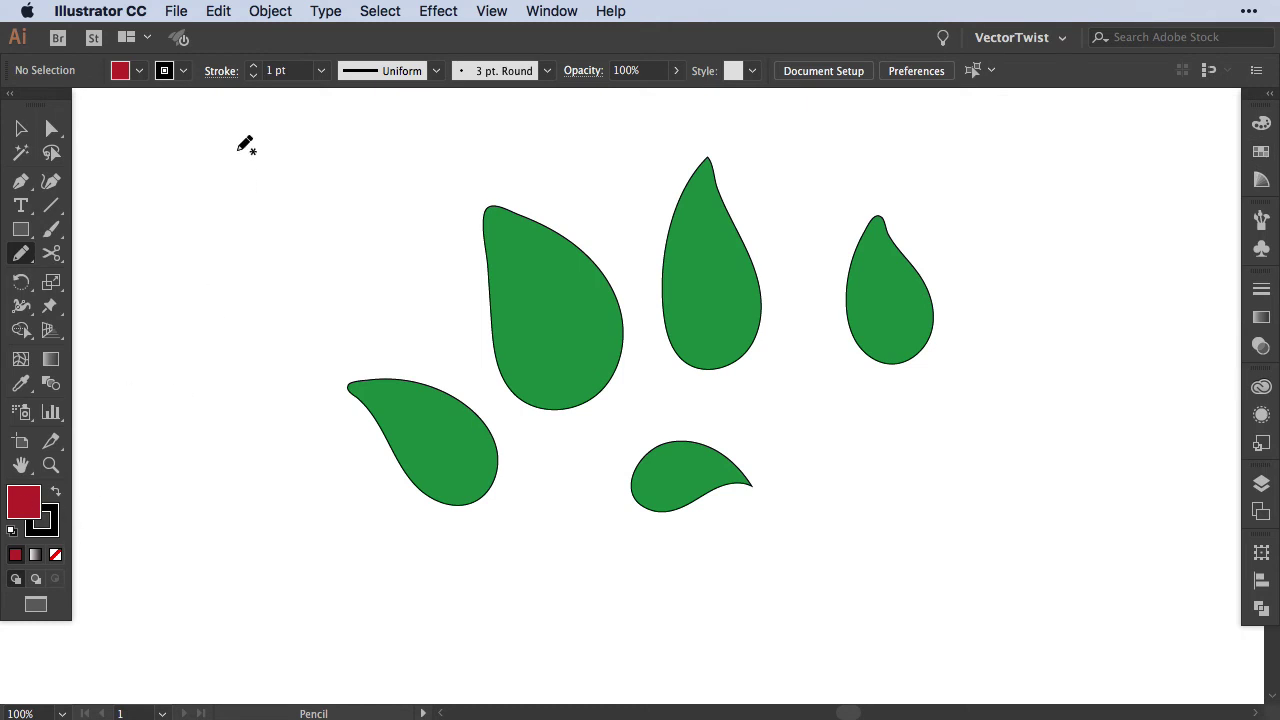
mouse_move(245, 129)
mouse_down()
mouse_move(226, 199)
mouse_move(249, 263)
mouse_up()
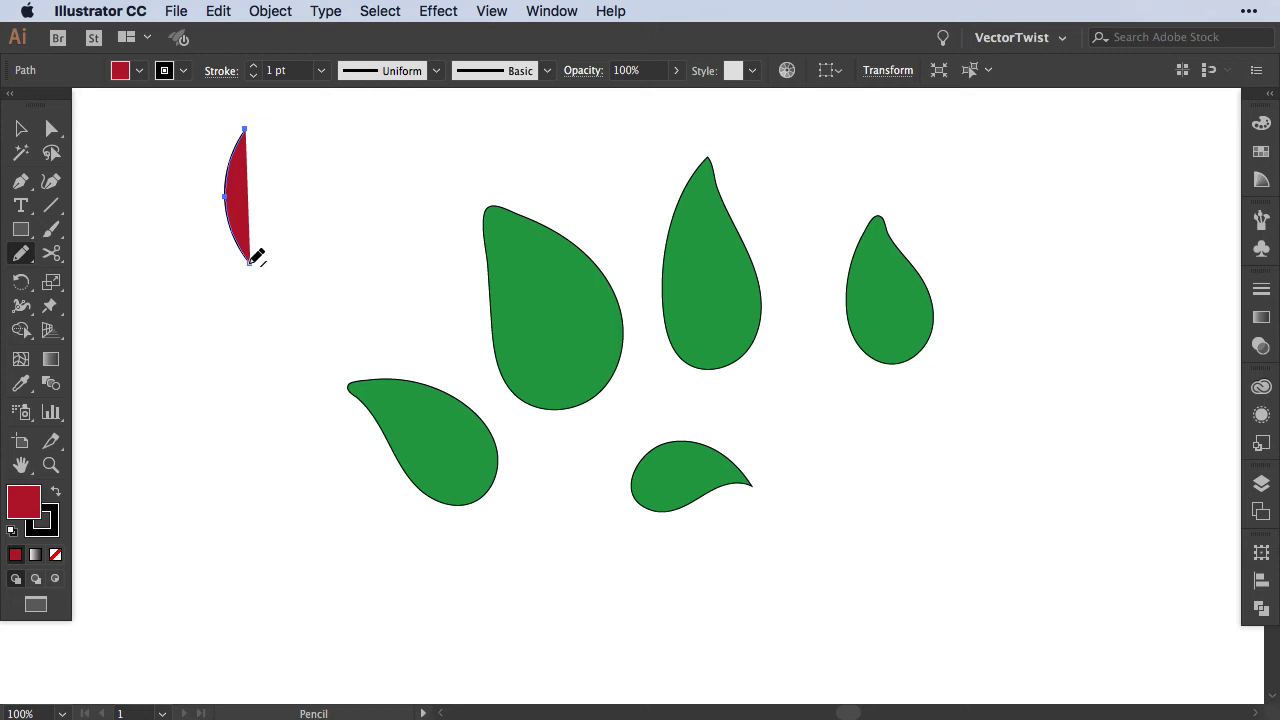
mouse_move(250, 261)
mouse_down()
mouse_move(199, 250)
mouse_move(148, 268)
mouse_move(261, 365)
mouse_move(303, 240)
mouse_move(349, 238)
mouse_move(389, 285)
mouse_move(326, 303)
mouse_move(297, 291)
mouse_move(324, 339)
mouse_move(327, 375)
mouse_up()
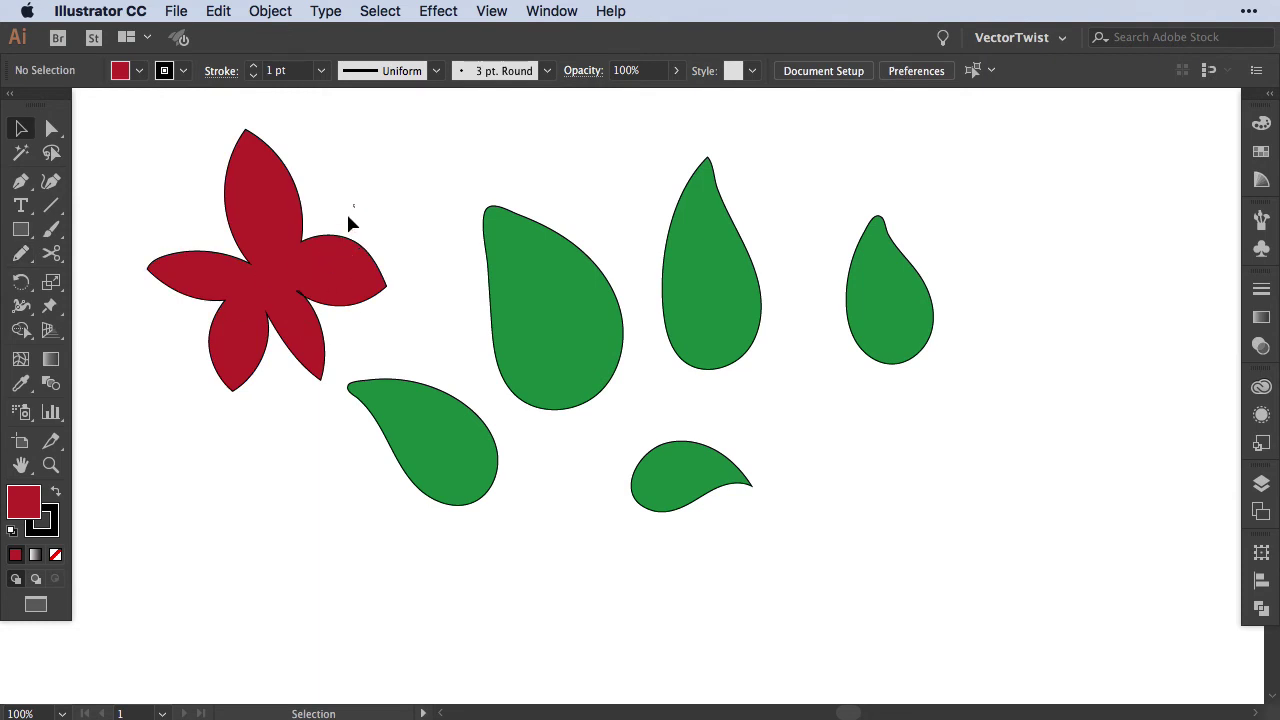
Step: Reshape the lower edge of the flower's right petal by redrawing over its path with the Pencil tool, and deselect the flower
click(356, 252)
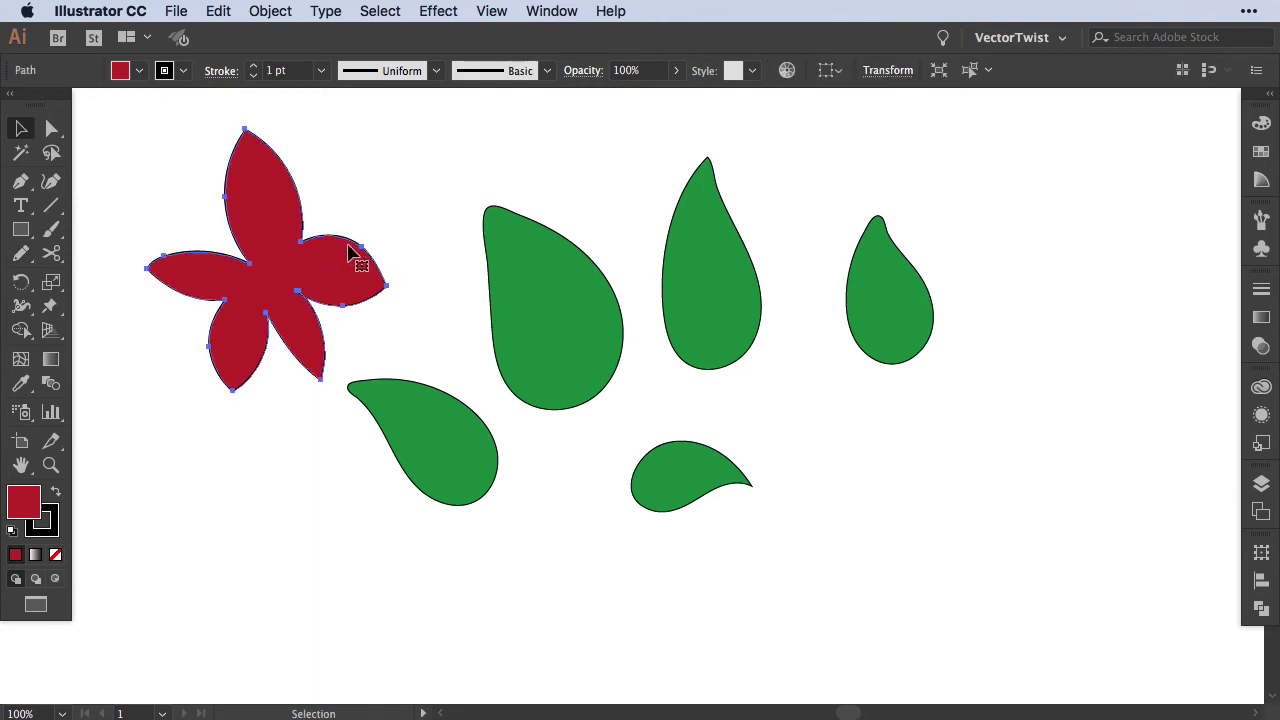
click(20, 253)
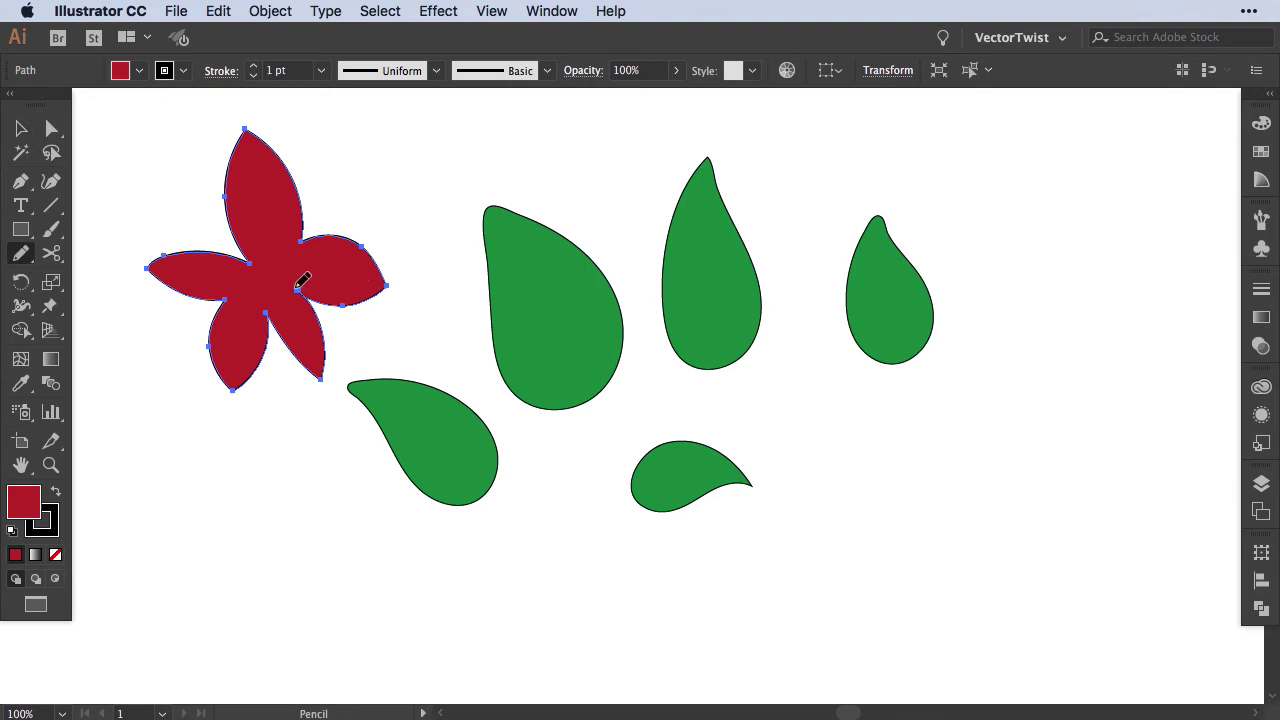
drag(298, 289, 386, 285)
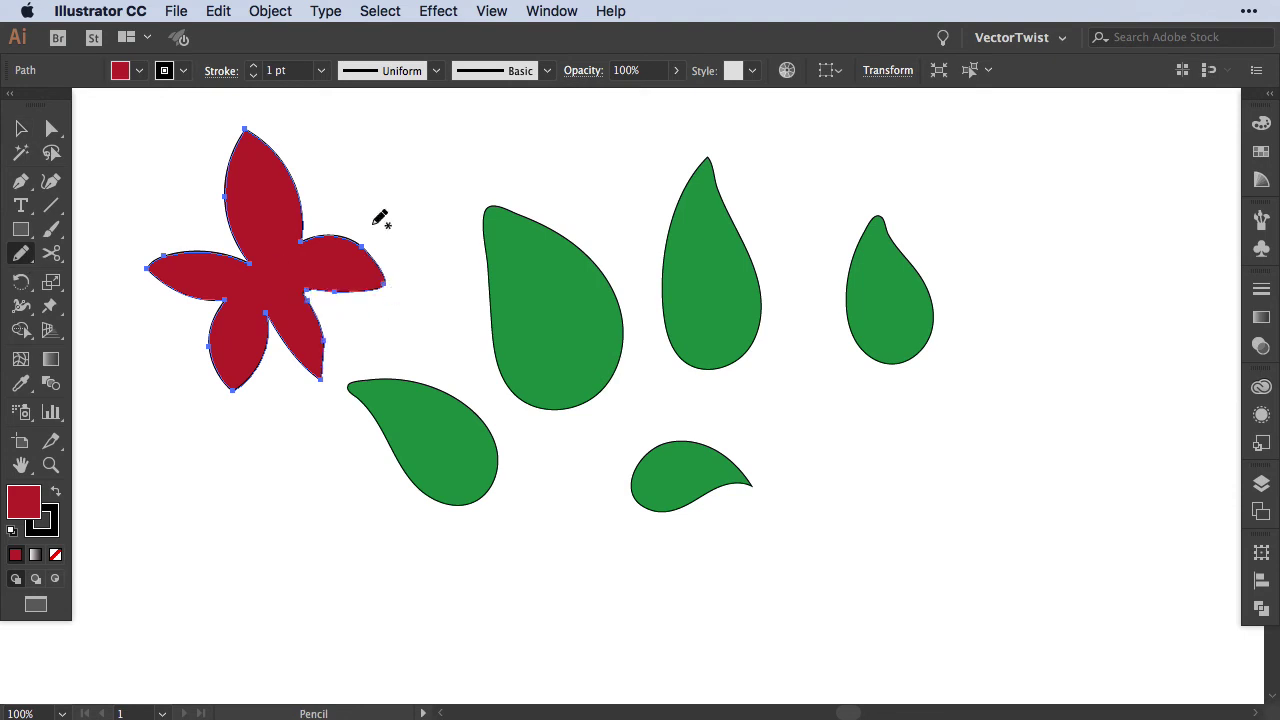
key(v)
click(357, 355)
Step: Disable Fill new pencil strokes and Keep selected in the Pencil options, and draw two closed freehand shapes
double_click(20, 254)
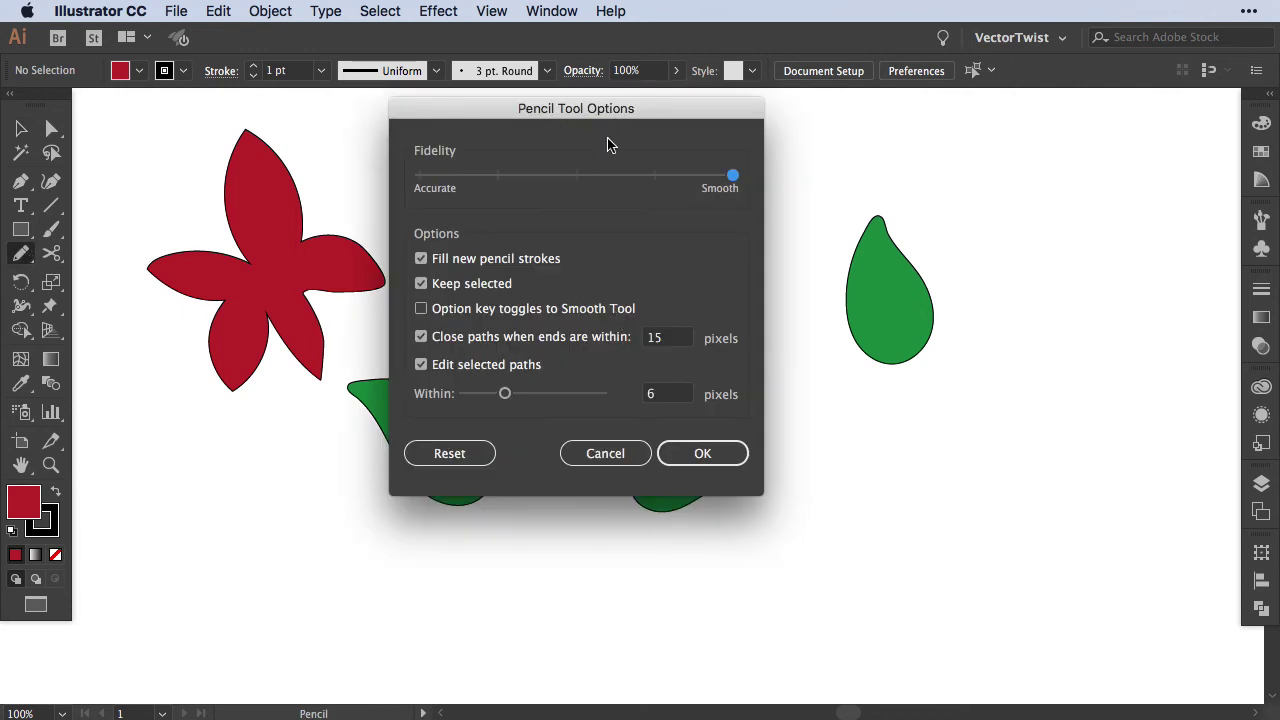
click(421, 258)
click(421, 284)
click(721, 463)
mouse_move(832, 407)
mouse_down()
mouse_move(802, 443)
mouse_move(847, 438)
mouse_move(834, 402)
mouse_up()
drag(800, 316, 804, 313)
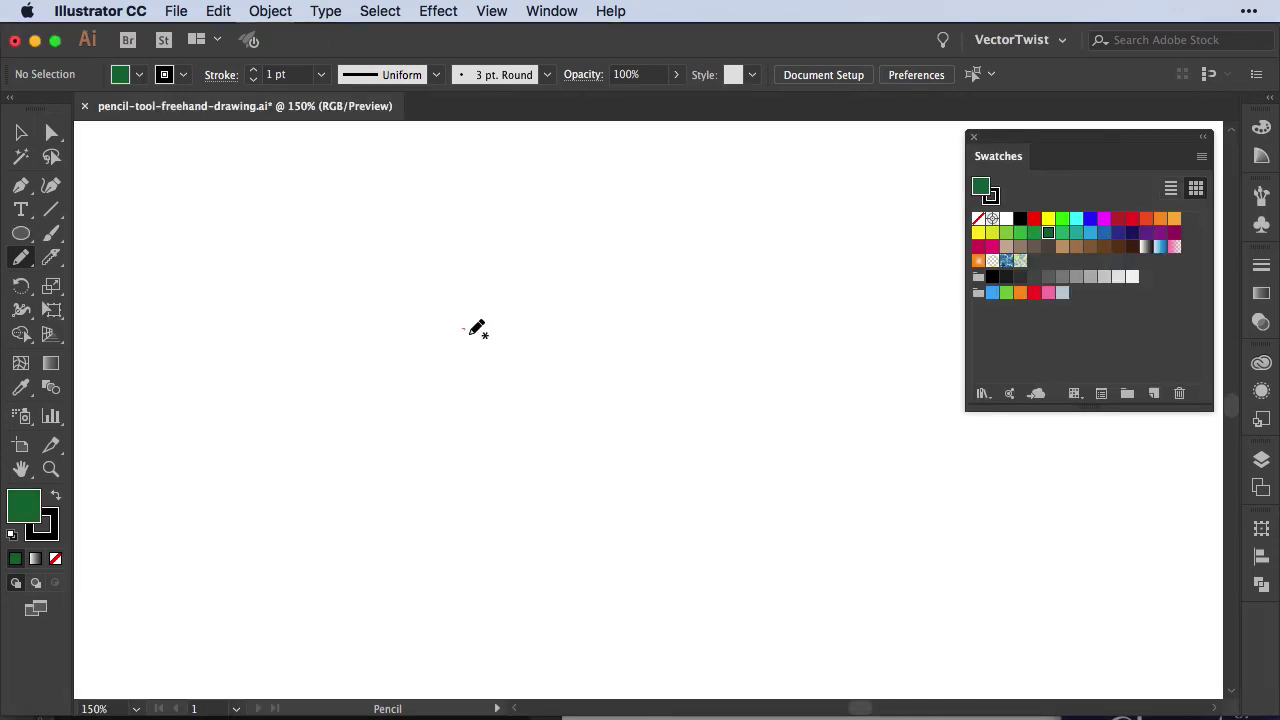
Step: Draw a dark green holly leaf and, below it, a curved stem flanked by small leaflets, undoing and redrawing a misdrawn leaflet
mouse_move(471, 327)
mouse_down()
mouse_move(502, 305)
mouse_move(478, 253)
mouse_move(471, 325)
mouse_up()
mouse_move(451, 383)
mouse_down()
mouse_move(461, 485)
mouse_move(452, 386)
mouse_move(451, 404)
mouse_up()
mouse_move(437, 404)
mouse_down()
mouse_move(428, 431)
mouse_move(451, 424)
mouse_up()
mouse_move(425, 448)
mouse_down()
mouse_move(420, 469)
mouse_move(425, 449)
mouse_up()
drag(452, 436, 450, 436)
drag(430, 475, 454, 458)
key(super+z)
mouse_move(443, 491)
mouse_down()
mouse_move(449, 506)
mouse_move(444, 492)
mouse_move(488, 474)
mouse_move(464, 483)
mouse_up()
drag(462, 492, 464, 492)
Step: Draw a dark red five-petal flower beside the holly leaf and five berries on the leaf's other side
click(1118, 218)
mouse_move(415, 340)
mouse_down()
mouse_move(416, 386)
mouse_move(430, 357)
mouse_move(464, 363)
mouse_move(450, 326)
mouse_move(393, 313)
mouse_move(413, 340)
mouse_up()
drag(535, 293, 536, 293)
drag(523, 271, 524, 271)
drag(499, 260, 500, 260)
drag(518, 255, 506, 291)
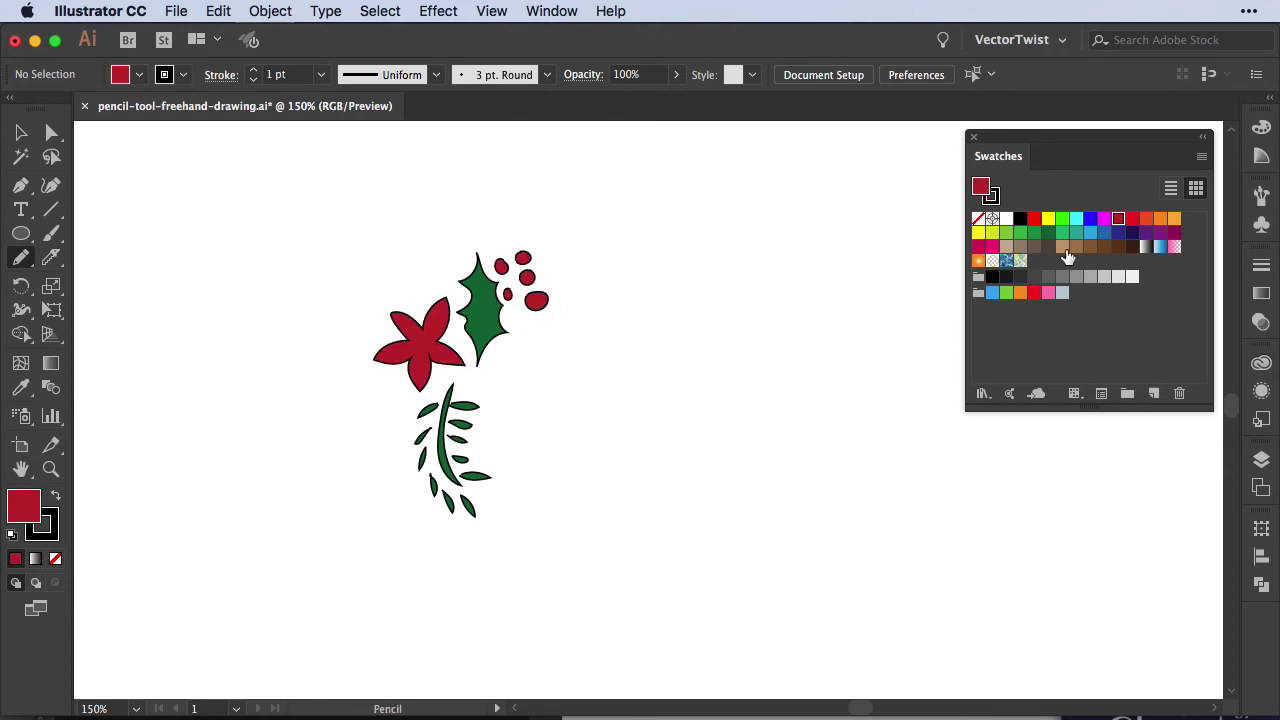
Step: Draw two tan nuts near the sprig and a tan acorn with a black cap beside the berries, plus three bright green leaves
click(1064, 247)
drag(488, 420, 490, 418)
drag(398, 396, 401, 394)
mouse_move(562, 276)
mouse_down()
mouse_move(589, 270)
mouse_move(588, 292)
mouse_move(604, 264)
mouse_move(582, 248)
mouse_move(586, 286)
mouse_move(601, 241)
mouse_move(645, 244)
mouse_move(622, 230)
mouse_up()
click(1020, 218)
click(1020, 232)
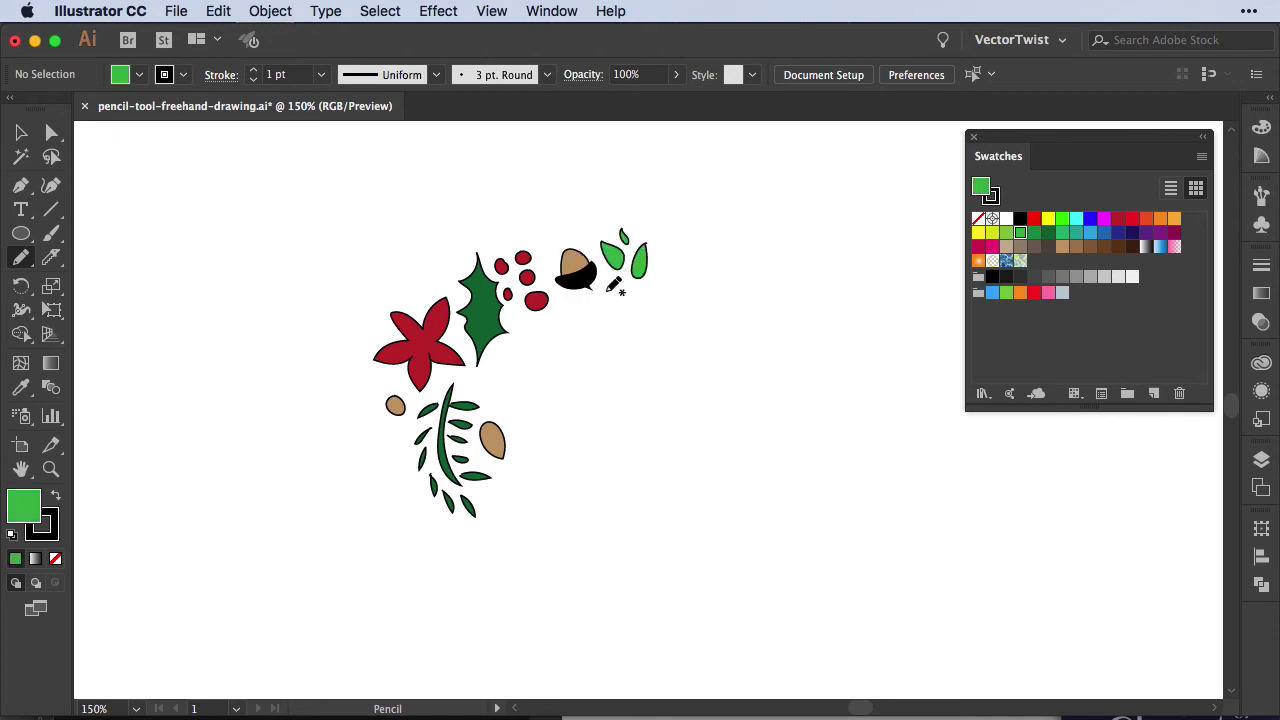
Step: Draw a dark red pointed bauble with a black cap and an unfilled hook at the wreath's upper right
click(1118, 218)
mouse_move(662, 310)
mouse_down()
mouse_move(688, 297)
mouse_move(694, 386)
mouse_move(674, 290)
mouse_up()
click(1020, 218)
mouse_move(662, 308)
mouse_down()
mouse_move(672, 284)
mouse_move(686, 305)
mouse_move(676, 271)
mouse_up()
key(slash)
Step: Add a tan band across the red bauble, with a small white circle and unfilled line details at its center
click(1062, 246)
mouse_move(646, 339)
mouse_down()
mouse_move(684, 323)
mouse_move(655, 356)
mouse_move(655, 335)
mouse_move(673, 336)
mouse_up()
key(d)
key(slash)
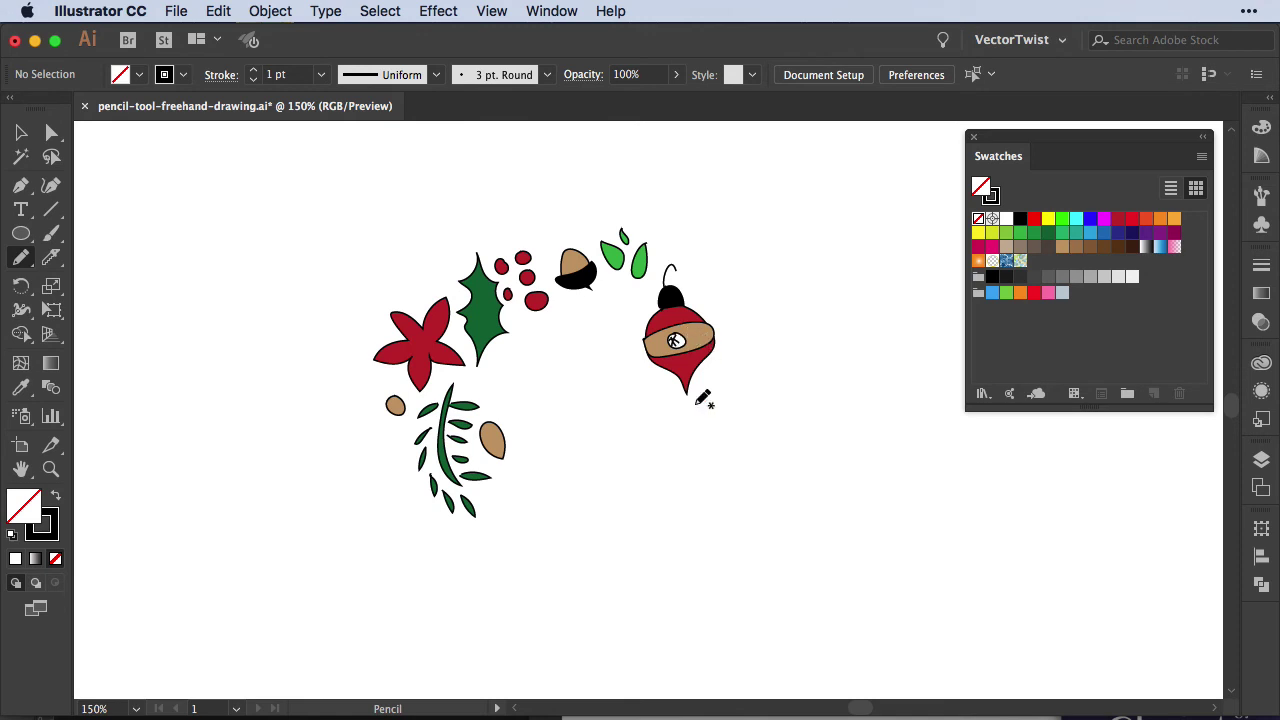
Step: Draw a green holly leaf beside the bauble and a green sprig with leaflets at the wreath's lower right
click(1034, 232)
mouse_move(741, 306)
mouse_down()
mouse_move(727, 358)
mouse_move(787, 392)
mouse_move(775, 332)
mouse_move(741, 306)
mouse_up()
drag(634, 542, 689, 482)
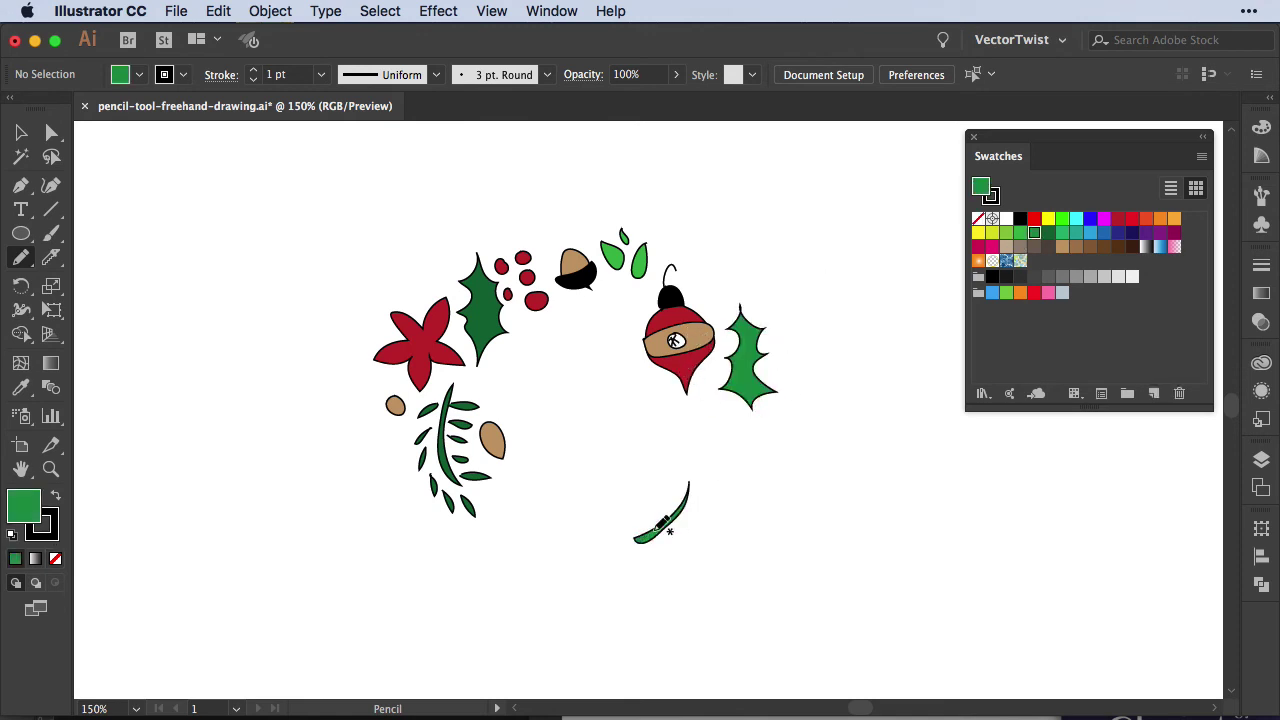
mouse_move(641, 522)
mouse_down()
mouse_move(698, 486)
mouse_move(708, 458)
mouse_move(704, 494)
mouse_move(718, 514)
mouse_move(648, 540)
mouse_move(655, 550)
mouse_up()
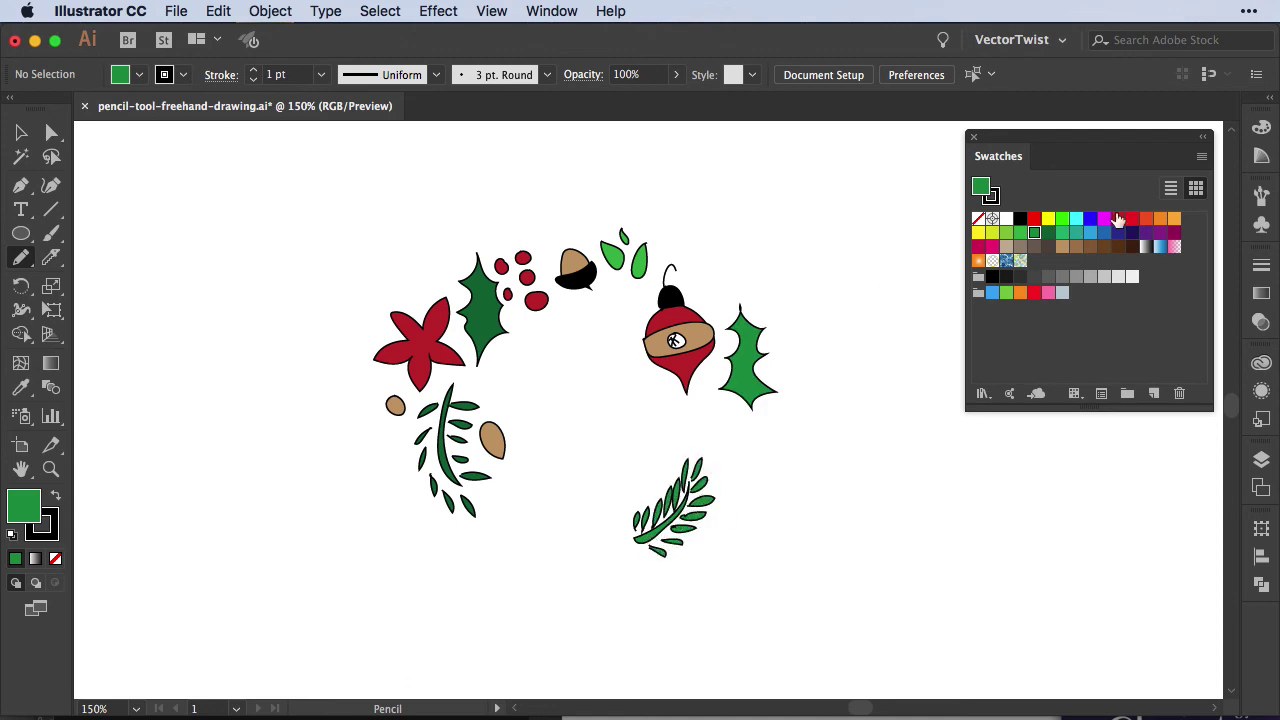
Step: Draw a dark red five-petal flower above the lower-right sprig and a tan twig with small berries beside the acorn
click(1118, 218)
mouse_move(719, 425)
mouse_down()
mouse_move(722, 484)
mouse_move(734, 454)
mouse_move(766, 473)
mouse_move(745, 445)
mouse_move(759, 428)
mouse_move(721, 424)
mouse_up()
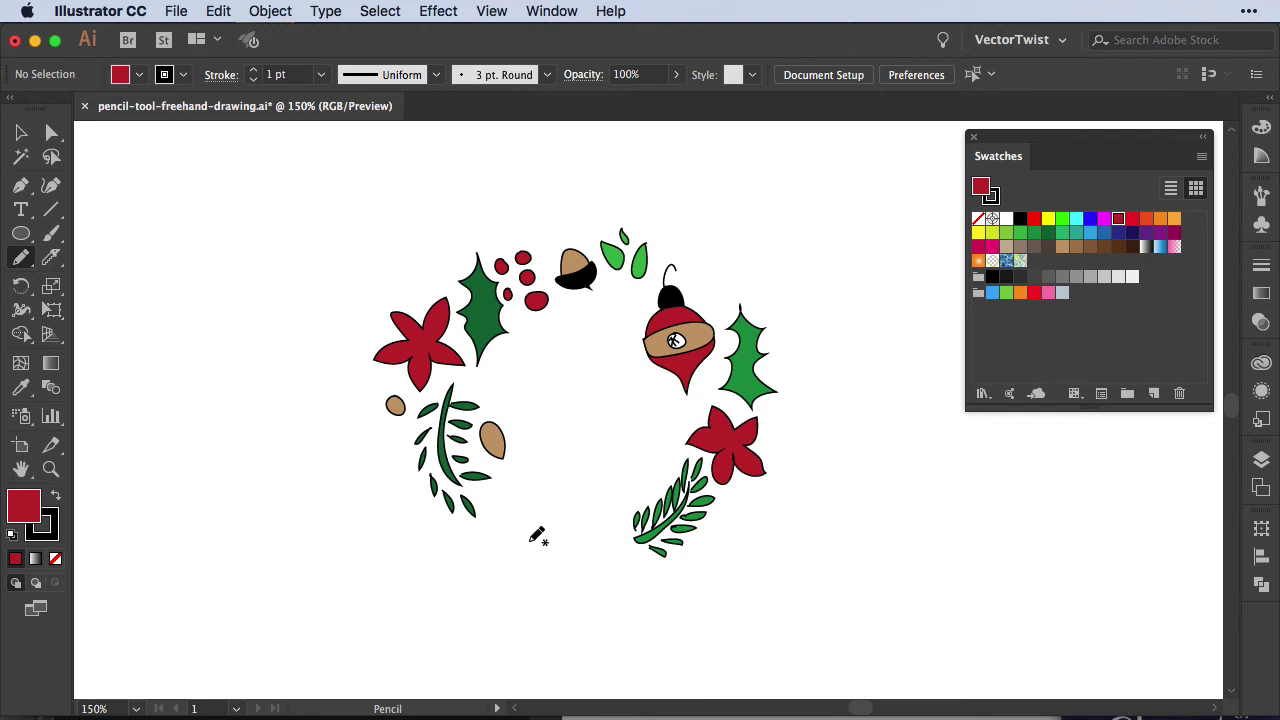
click(1062, 246)
mouse_move(548, 255)
mouse_down()
mouse_move(552, 210)
mouse_move(575, 232)
mouse_move(559, 221)
mouse_up()
mouse_move(568, 231)
mouse_down()
mouse_move(542, 235)
mouse_move(540, 265)
mouse_move(562, 242)
mouse_up()
Step: Draw a tan oak leaf without a stroke at the wreath's lower left and a thin tan branch with filled leaves beside the lower-right sprig
key(x)
key(/)
mouse_move(493, 522)
mouse_down()
mouse_move(437, 532)
mouse_move(445, 558)
mouse_move(512, 522)
mouse_up()
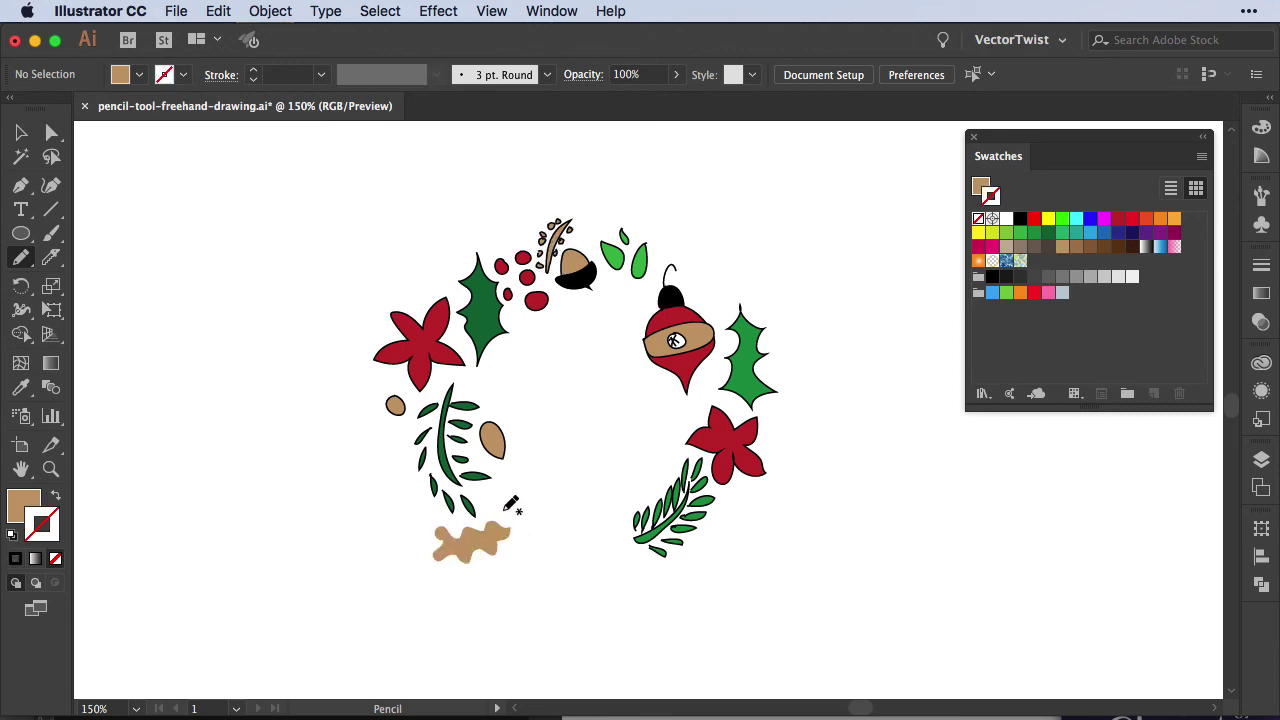
key(shift+x)
mouse_move(686, 561)
mouse_down()
mouse_move(750, 493)
mouse_move(728, 538)
mouse_move(698, 528)
mouse_move(706, 546)
mouse_up()
key(shift+x)
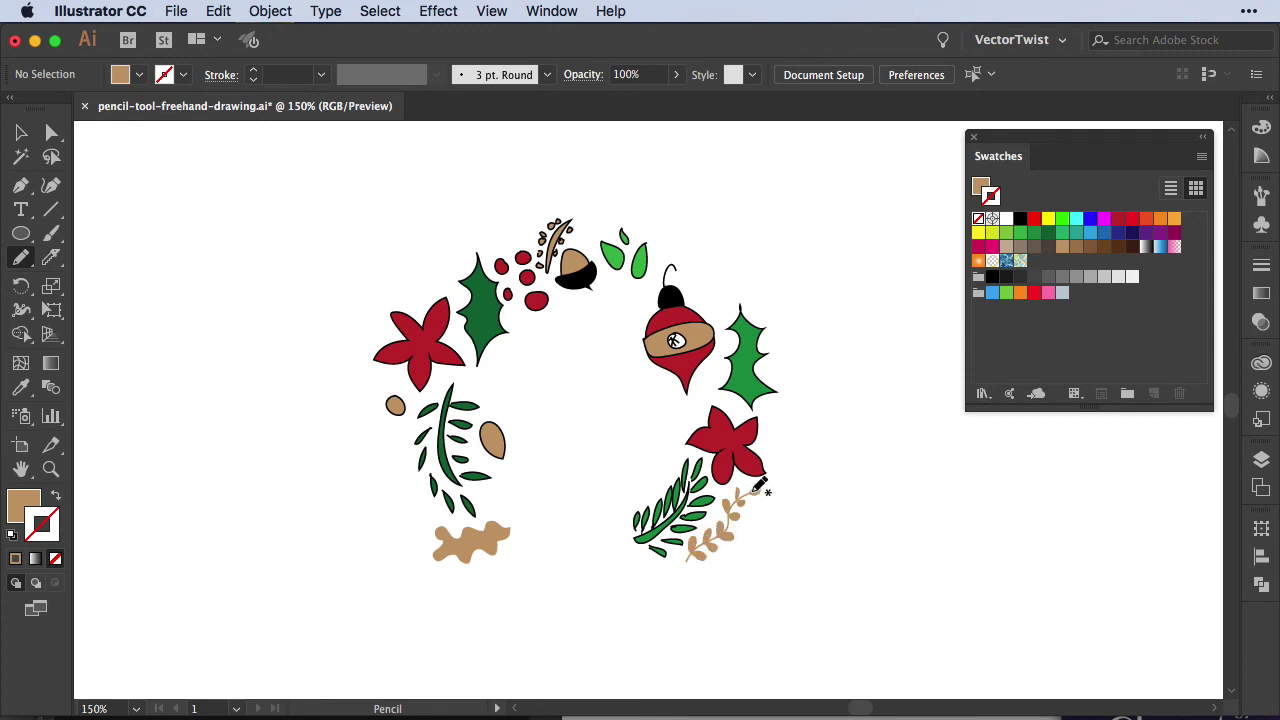
Step: Sample the green holly leaf's appearance and draw a green leaf cluster at the wreath's bottom, topped with dark red berries
key(i)
click(740, 340)
key(n)
mouse_move(549, 543)
mouse_down()
mouse_move(558, 510)
mouse_move(551, 544)
mouse_move(568, 536)
mouse_move(546, 566)
mouse_move(514, 546)
mouse_move(521, 513)
mouse_move(545, 534)
mouse_up()
click(1118, 218)
mouse_move(547, 543)
mouse_down()
mouse_move(553, 523)
mouse_move(546, 548)
mouse_move(567, 537)
mouse_up()
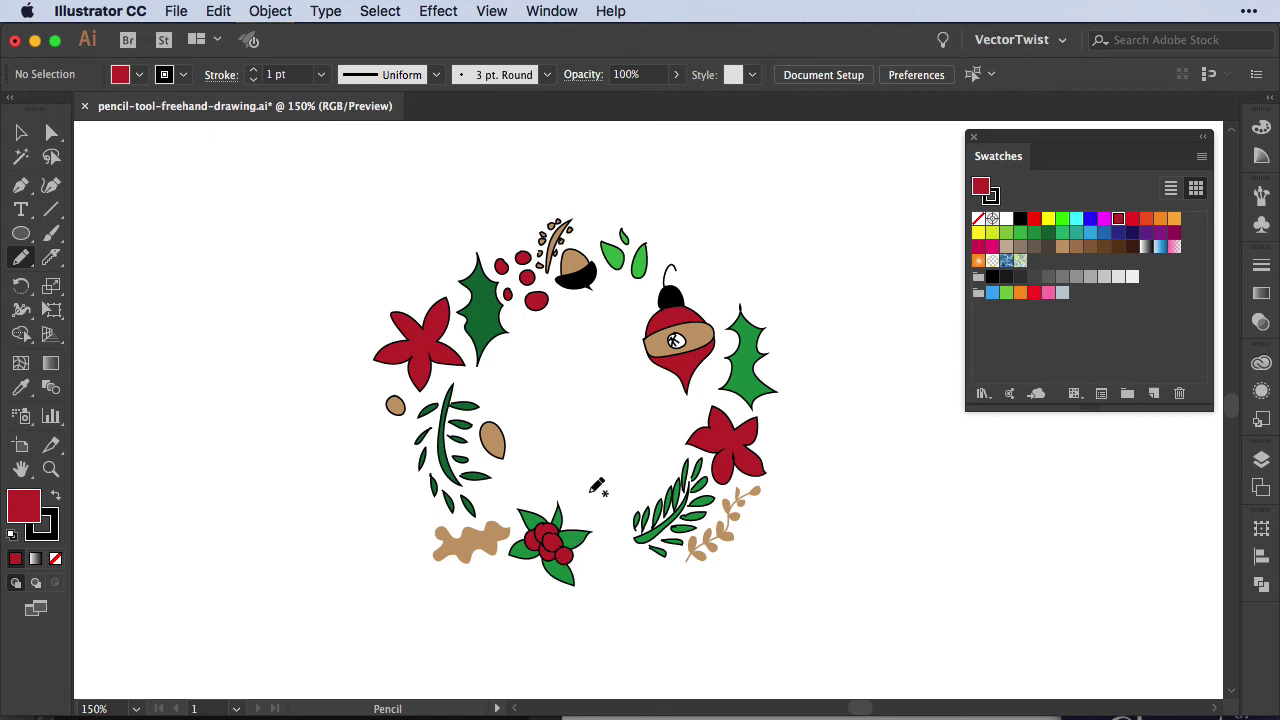
Step: Draw a tan leafy branch below the bright green leaves and dot it with small dark red berries without strokes
key(shift+x)
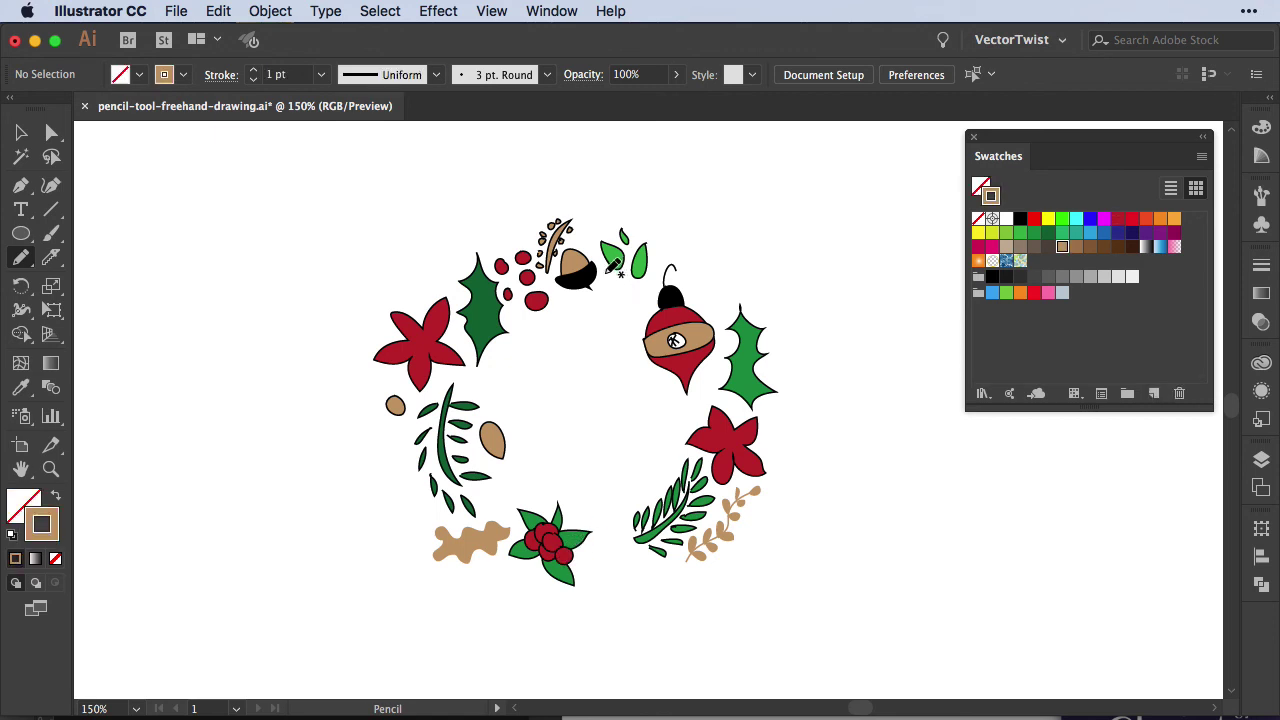
key(shift+x)
mouse_move(639, 328)
mouse_down()
mouse_move(605, 270)
mouse_move(626, 300)
mouse_move(637, 272)
mouse_move(638, 320)
mouse_move(647, 300)
mouse_up()
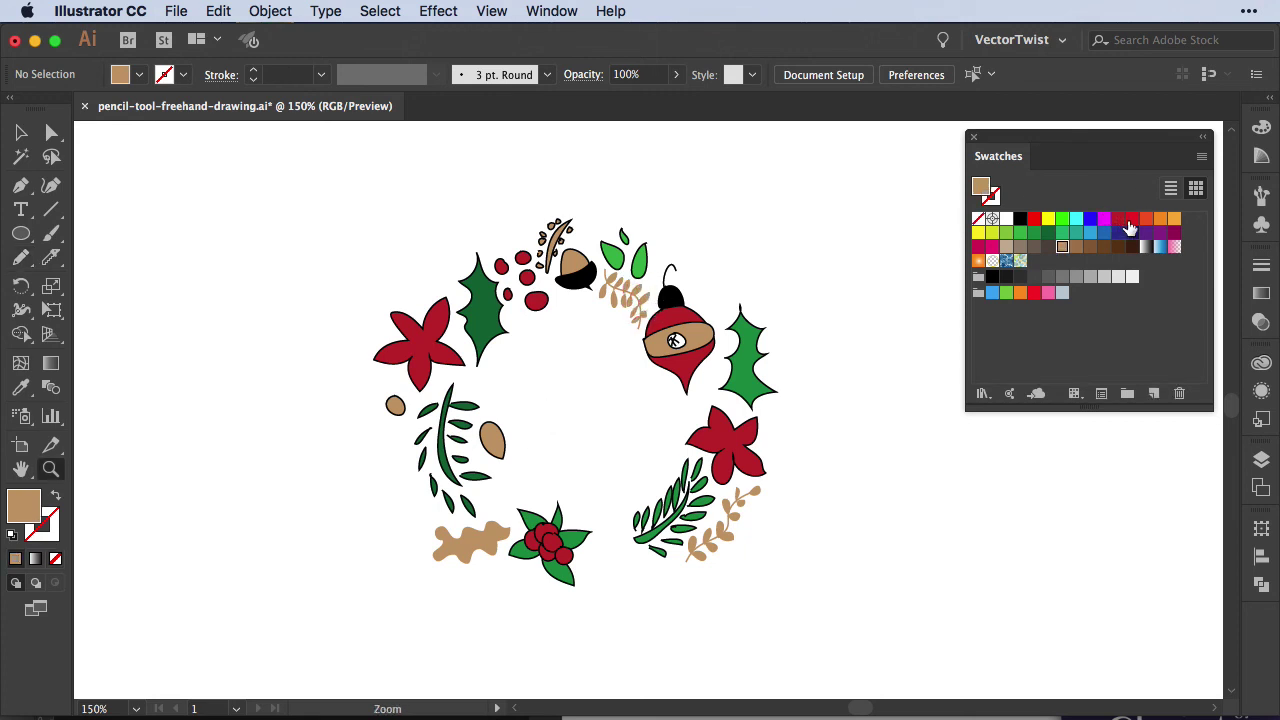
click(1118, 218)
drag(620, 293, 618, 291)
drag(628, 296, 640, 316)
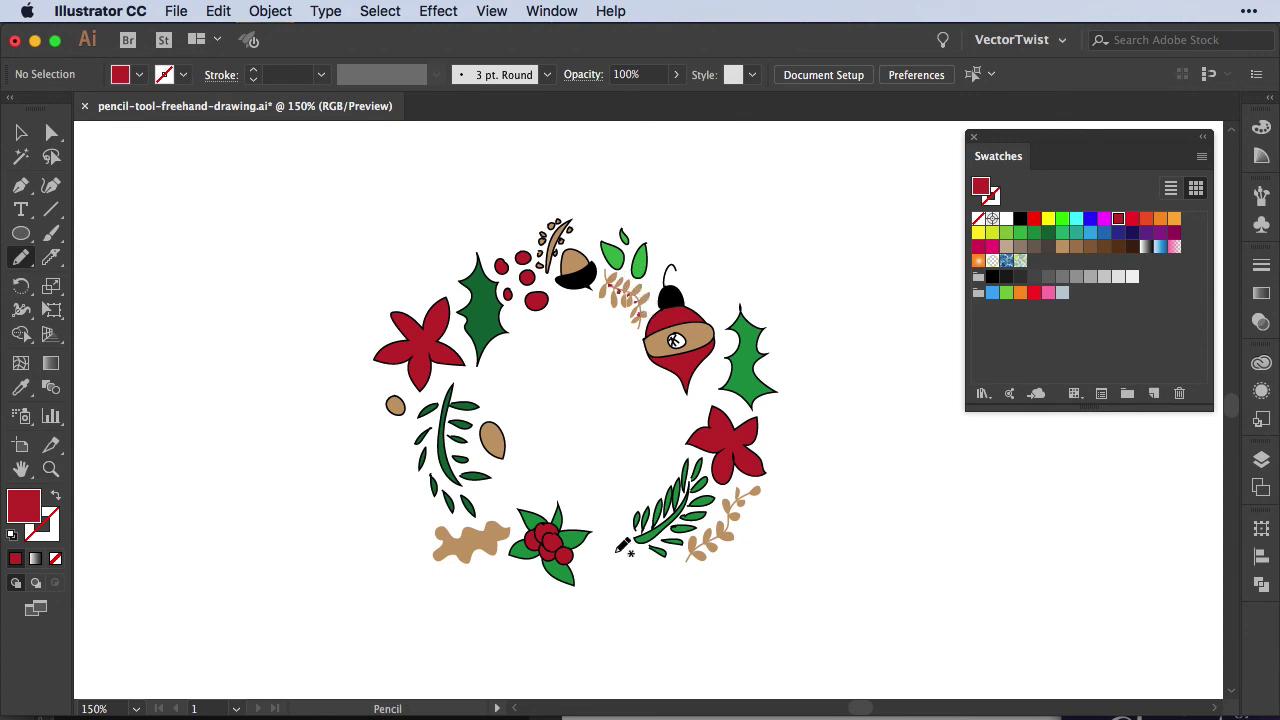
Step: Draw a slender dark red ornament with a black outline, black cap and unfilled hook beside the bottom berry cluster
key(x)
key(comma)
mouse_move(600, 511)
mouse_down()
mouse_move(593, 554)
mouse_move(622, 578)
mouse_move(600, 511)
mouse_up()
key(x)
click(1020, 218)
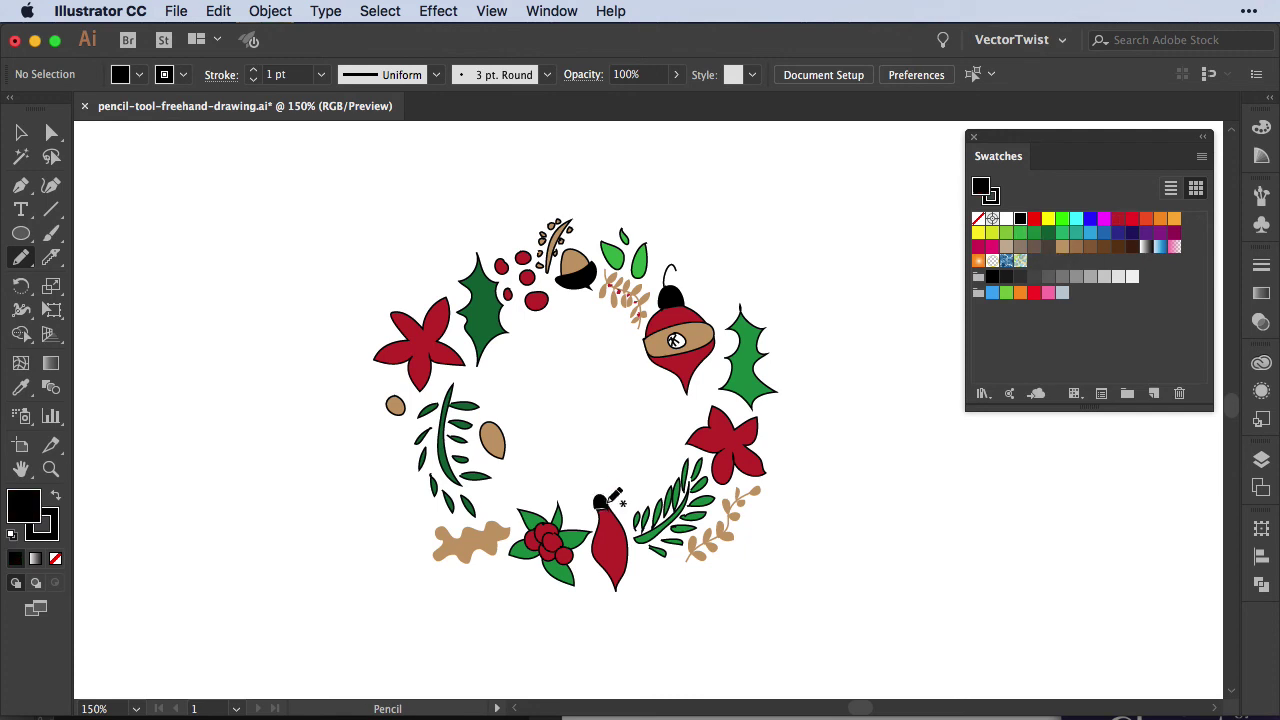
key(slash)
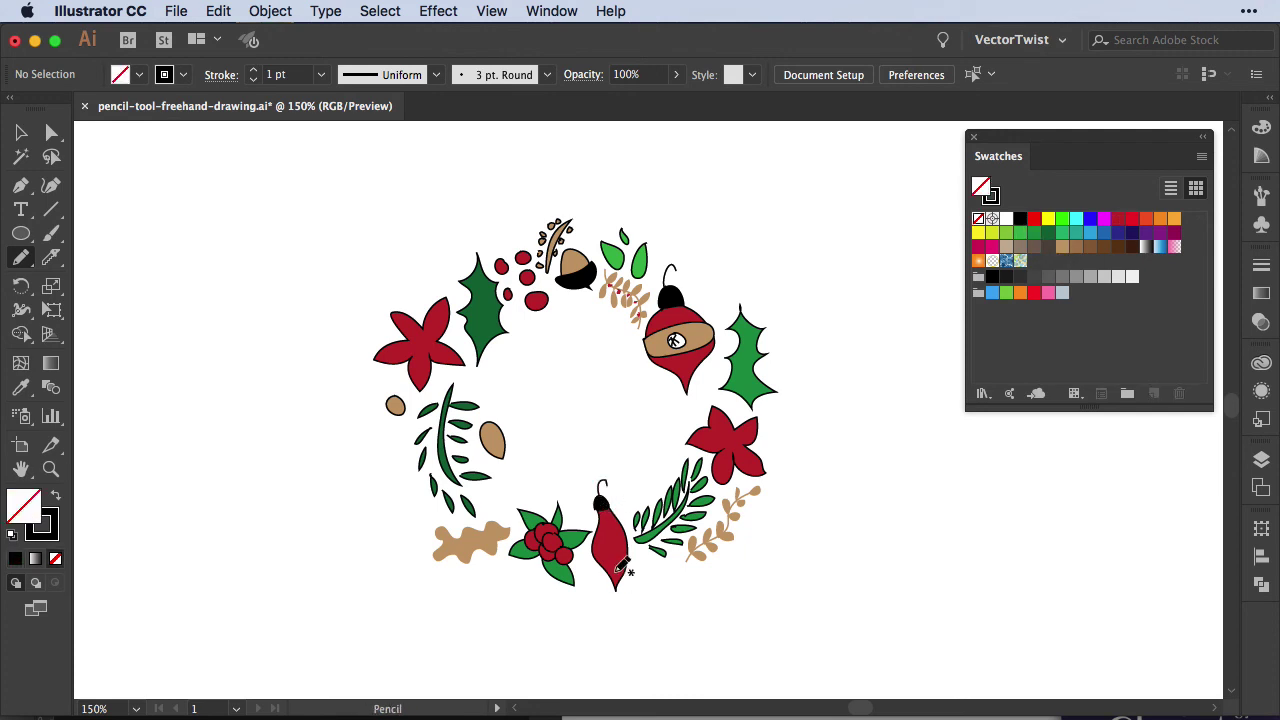
Step: Draw crossing black lines without a fill over the slender red ornament to form a diamond lattice
key(x)
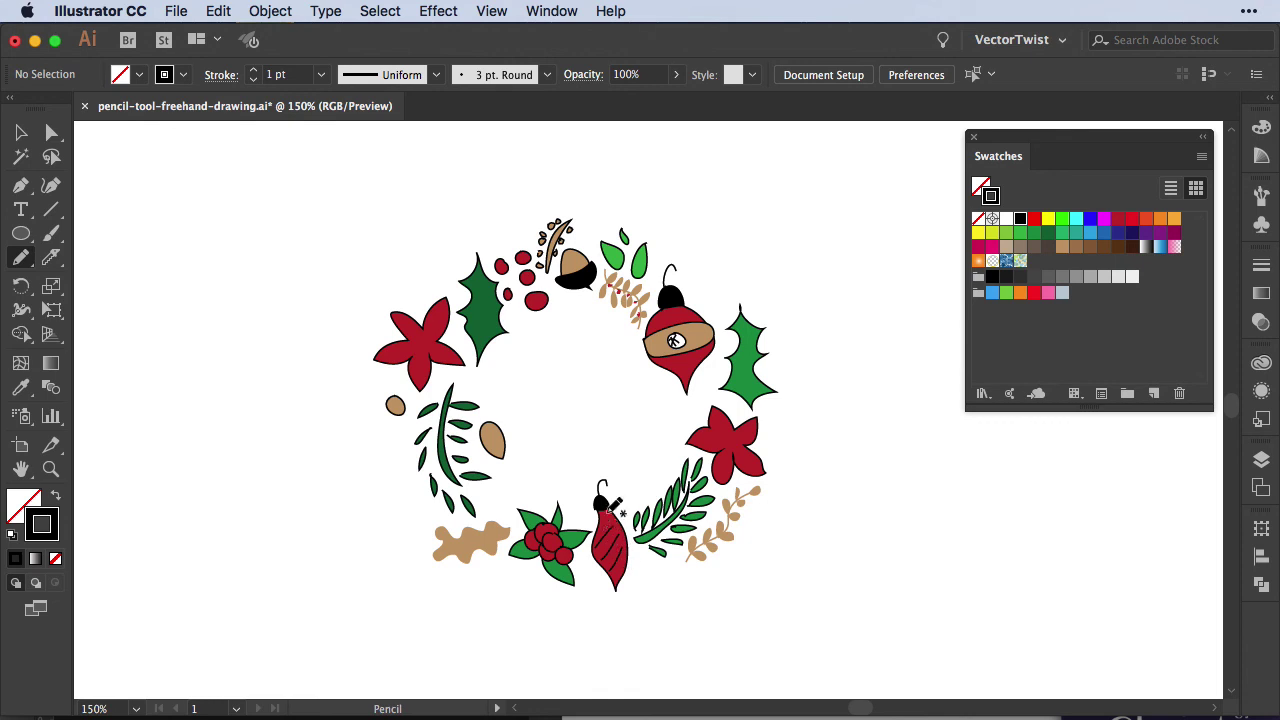
drag(619, 556, 601, 530)
mouse_move(612, 566)
mouse_down()
mouse_move(597, 542)
mouse_move(606, 522)
mouse_up()
Step: Draw a small black center and petal lines on the red flower at the wreath's upper left
drag(421, 339, 419, 343)
drag(427, 332, 436, 315)
mouse_move(431, 347)
mouse_down()
mouse_move(443, 353)
mouse_move(401, 324)
mouse_up()
mouse_move(407, 349)
mouse_down()
mouse_move(394, 354)
mouse_move(422, 379)
mouse_up()
Step: Draw black veins on the dark green holly leaf and hatch lines on the two tan nuts
drag(476, 283, 481, 338)
drag(490, 290, 478, 300)
mouse_move(482, 428)
mouse_down()
mouse_move(500, 455)
mouse_move(503, 432)
mouse_up()
mouse_move(390, 400)
mouse_down()
mouse_move(404, 412)
mouse_move(404, 398)
mouse_up()
Step: Draw black midribs and side veins on the tan oak leaf and the green holly leaf on the wreath's right
mouse_move(456, 550)
mouse_down()
mouse_move(500, 534)
mouse_move(452, 544)
mouse_up()
drag(467, 529, 498, 537)
mouse_move(744, 330)
mouse_down()
mouse_move(747, 388)
mouse_move(746, 374)
mouse_up()
drag(735, 361, 748, 361)
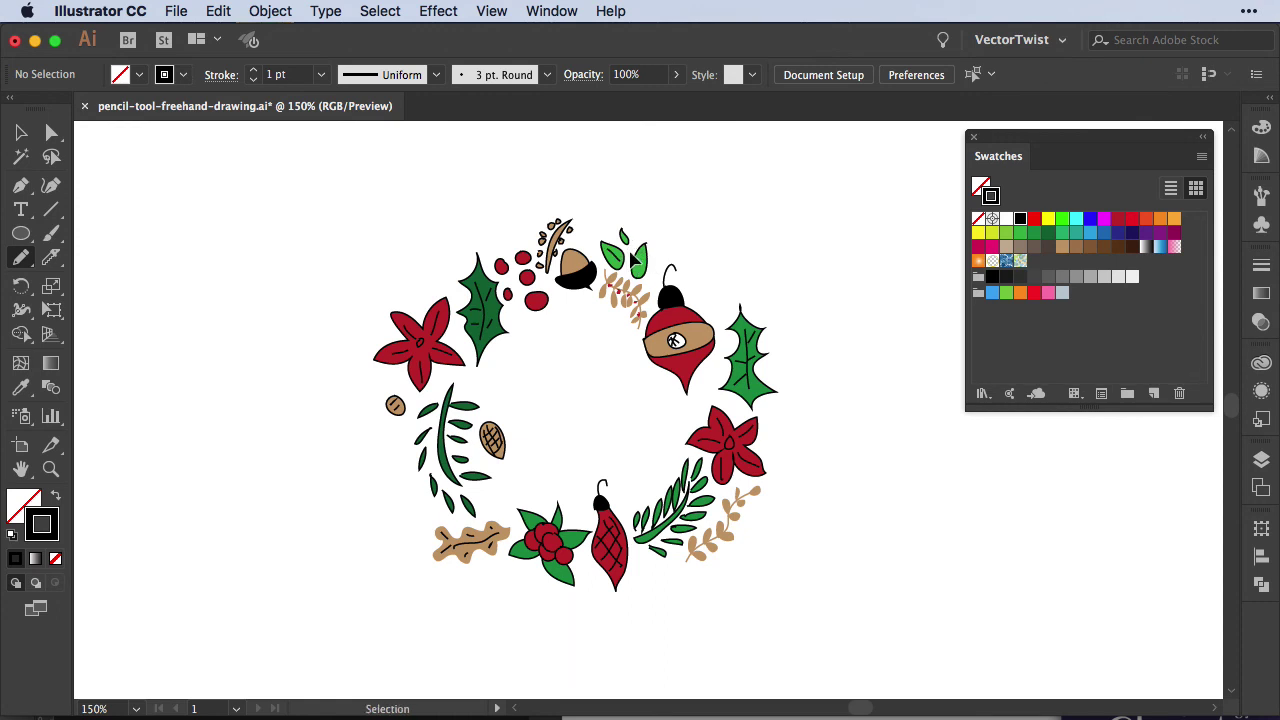
Step: Draw small dark red berries with black outlines around the round ornament, beside the acorn and around the lower-left sprig
key(comma)
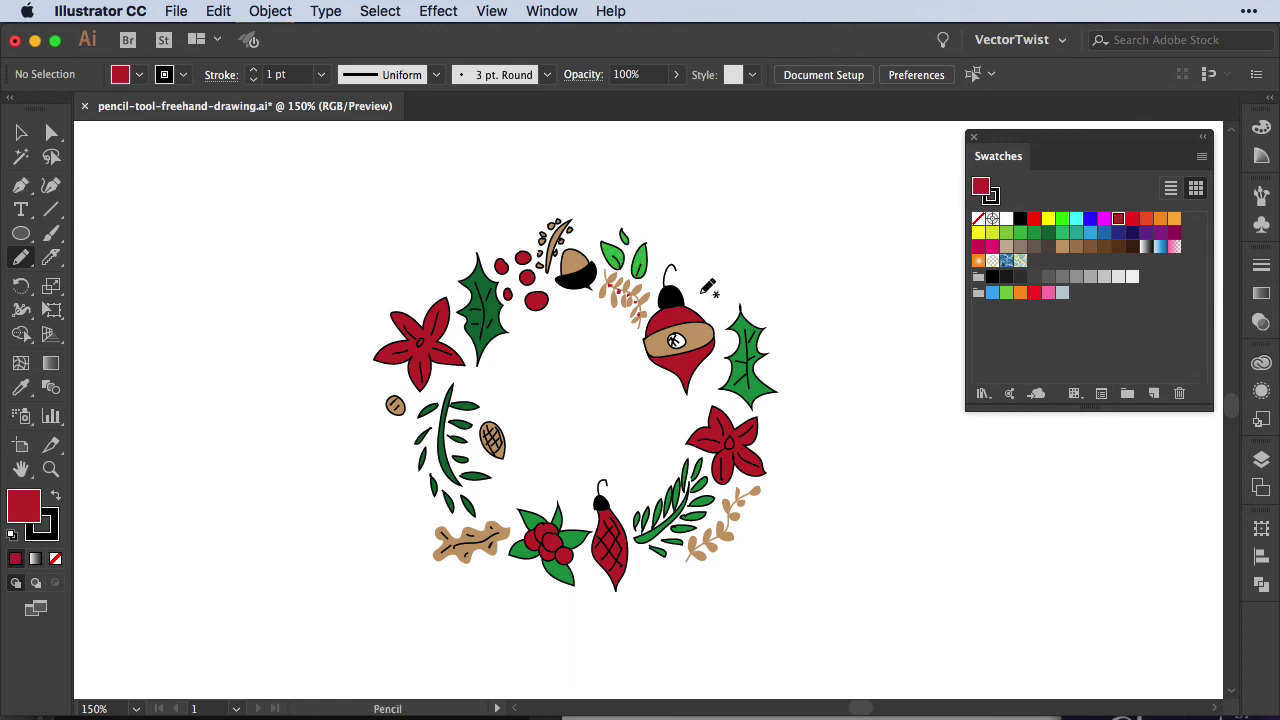
drag(716, 286, 708, 301)
drag(487, 505, 489, 506)
drag(495, 499, 497, 499)
drag(416, 490, 425, 504)
drag(437, 512, 439, 513)
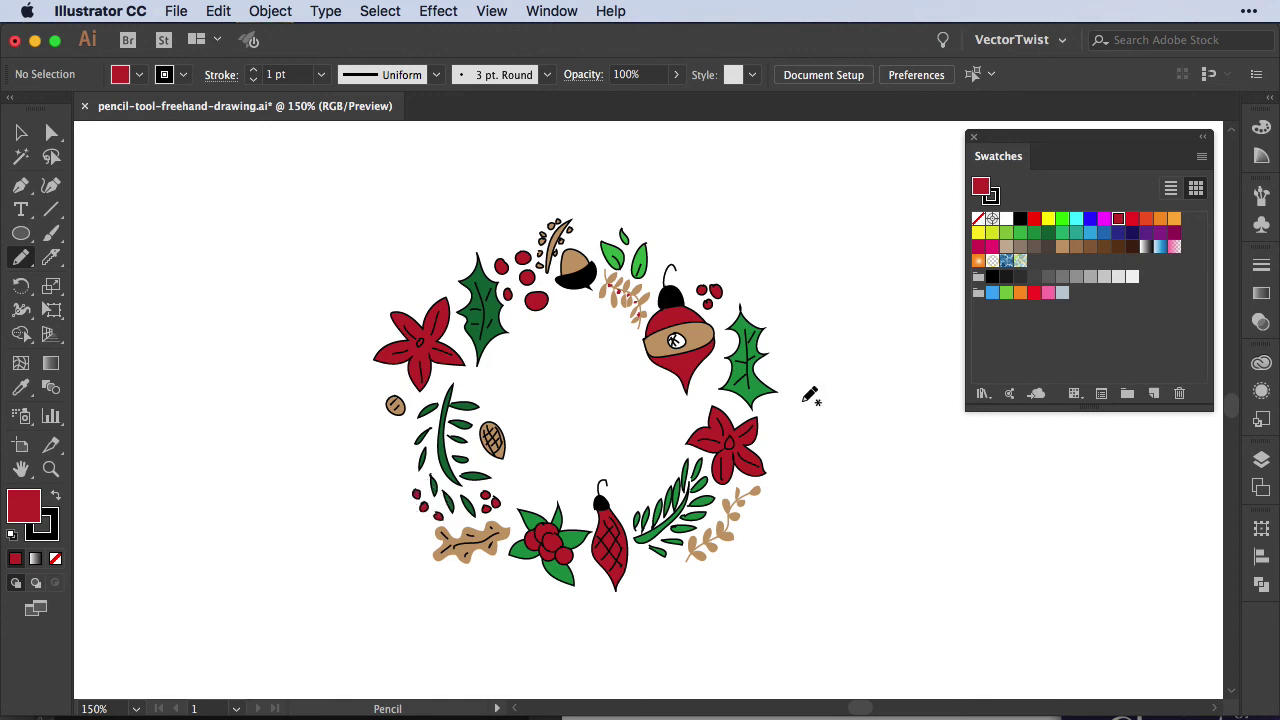
drag(582, 233, 597, 232)
drag(704, 382, 715, 374)
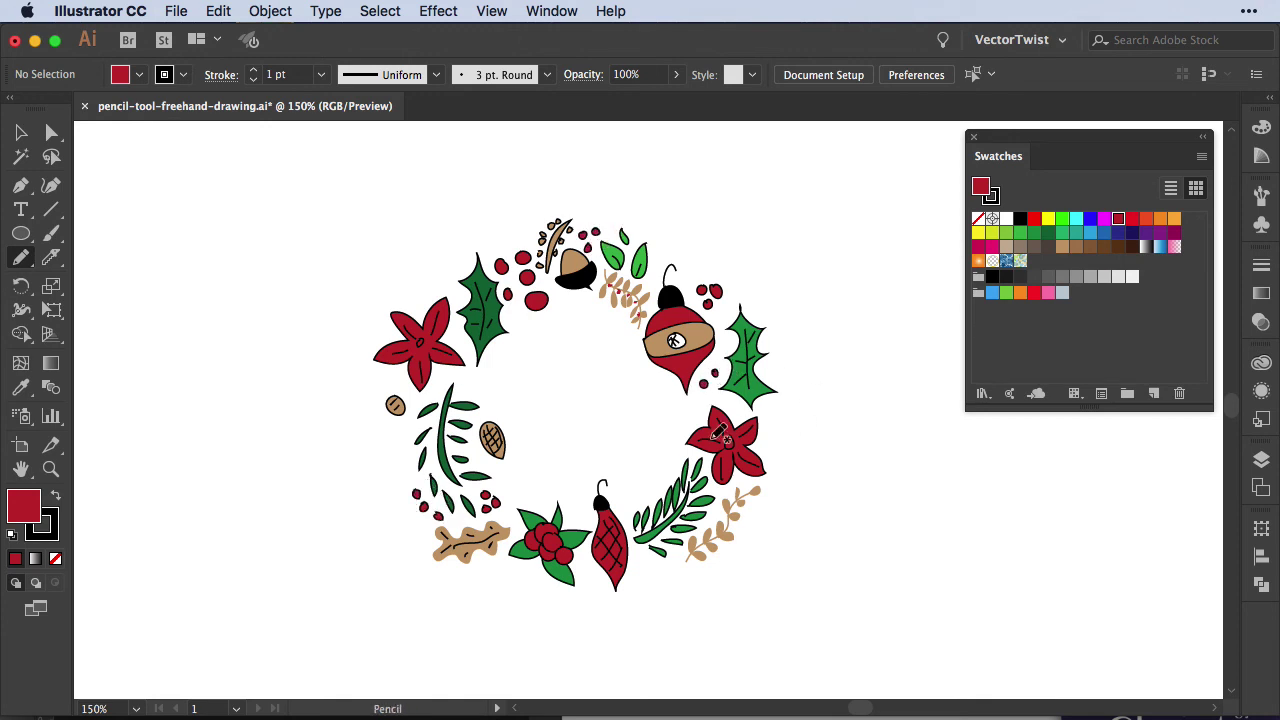
Step: Remove the stroke and dot the tan branch at the wreath's lower right with small dark red berries
key(x)
key(slash)
drag(732, 505, 743, 494)
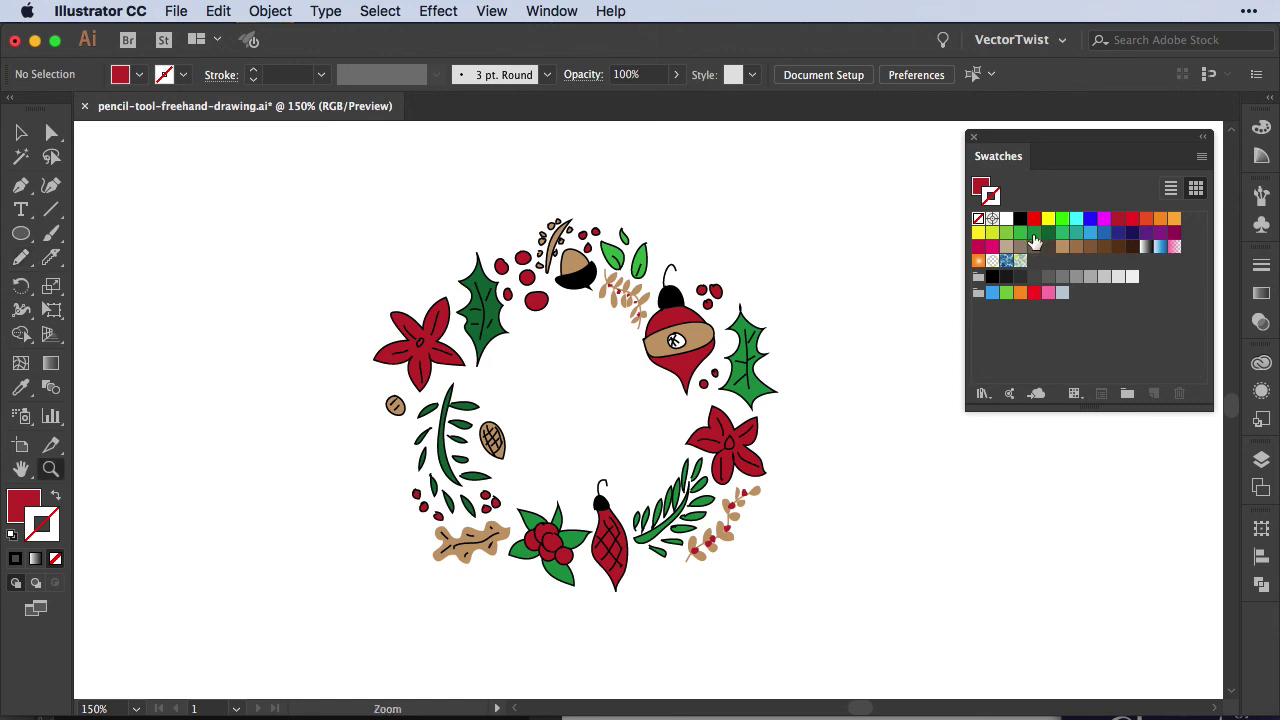
Step: Fill gaps with small tan leaves and dots without strokes beside the slender ornament, right holly leaf and left sprig
click(1062, 246)
mouse_move(638, 566)
mouse_down()
mouse_move(645, 574)
mouse_move(637, 560)
mouse_up()
mouse_move(638, 560)
mouse_down()
mouse_move(651, 569)
mouse_move(640, 560)
mouse_up()
mouse_move(698, 399)
mouse_down()
mouse_move(696, 413)
mouse_move(699, 400)
mouse_up()
mouse_move(702, 398)
mouse_down()
mouse_move(728, 402)
mouse_move(699, 408)
mouse_up()
drag(727, 340, 724, 345)
drag(437, 381, 437, 382)
drag(406, 428, 407, 431)
drag(410, 461, 411, 465)
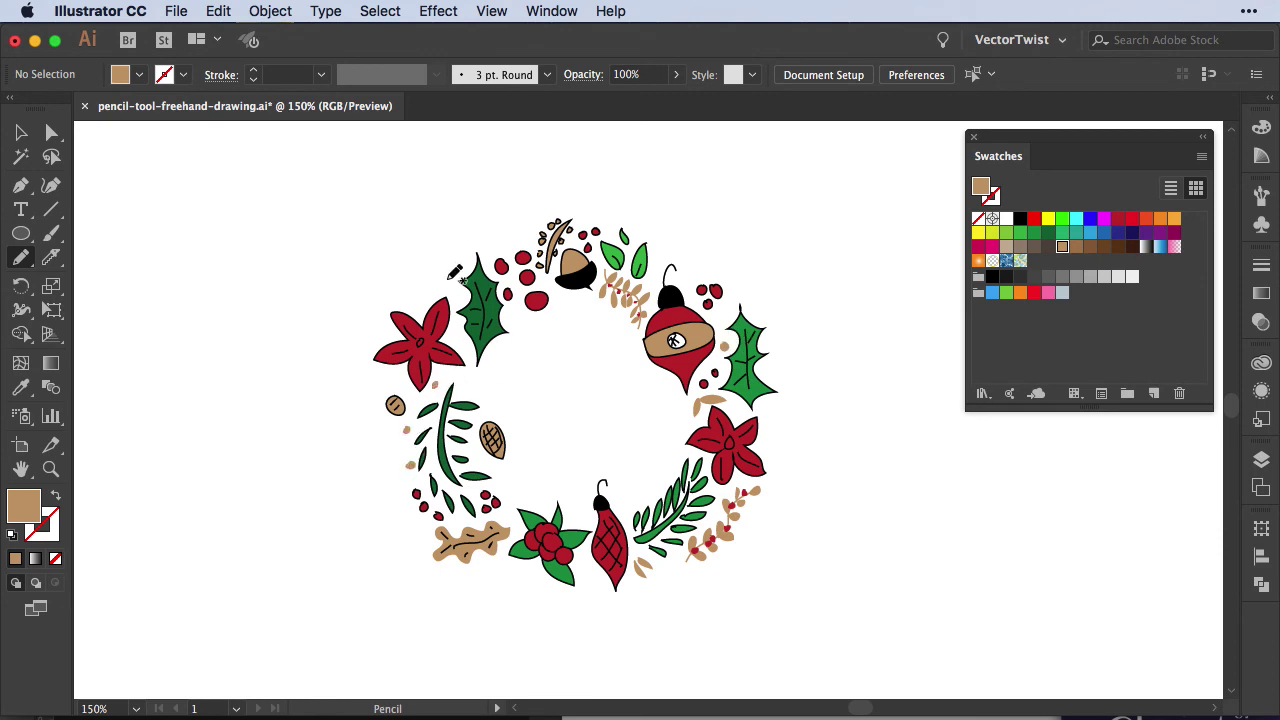
Step: Draw small bright green leaves without strokes in the gaps around the whole wreath
click(1020, 232)
drag(418, 302, 420, 300)
mouse_move(459, 258)
mouse_down()
mouse_move(438, 283)
mouse_move(461, 304)
mouse_up()
mouse_move(510, 241)
mouse_down()
mouse_move(495, 249)
mouse_move(510, 241)
mouse_up()
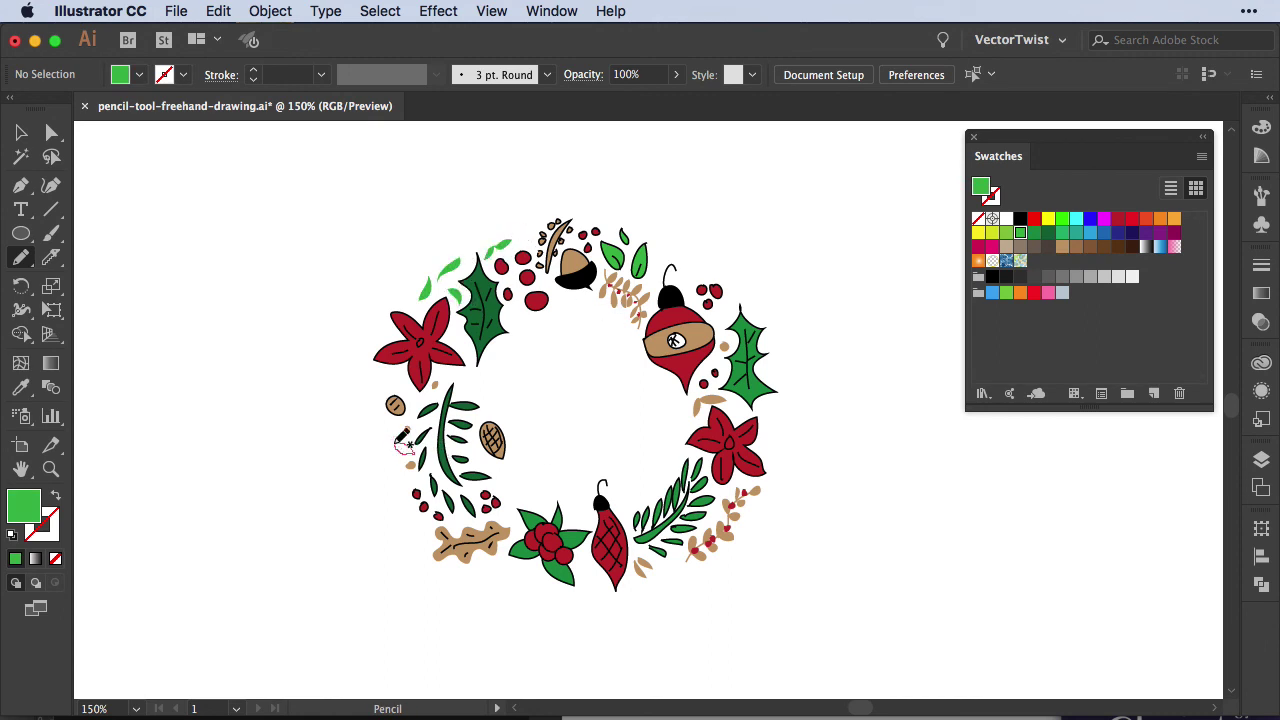
drag(468, 381, 449, 376)
drag(476, 562, 517, 579)
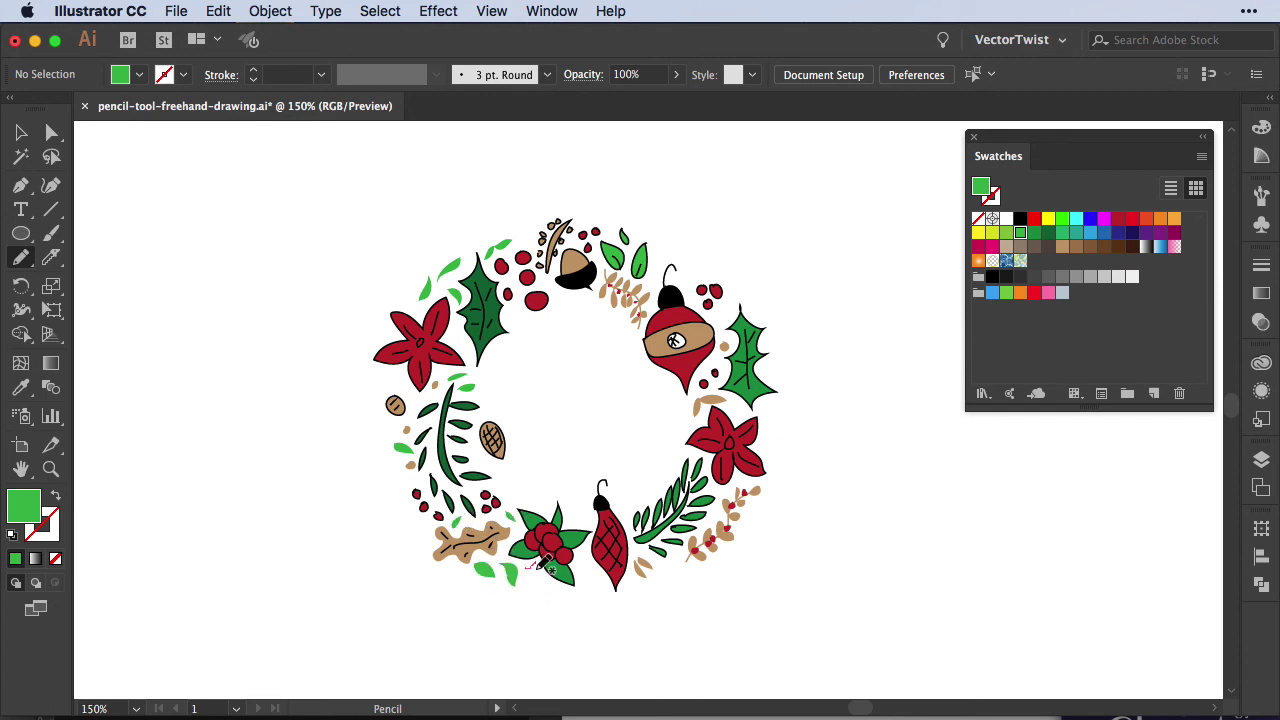
mouse_move(518, 242)
mouse_down()
mouse_move(523, 221)
mouse_move(518, 240)
mouse_up()
drag(727, 311, 731, 309)
drag(733, 410, 734, 409)
mouse_move(675, 555)
mouse_down()
mouse_move(663, 574)
mouse_move(675, 556)
mouse_up()
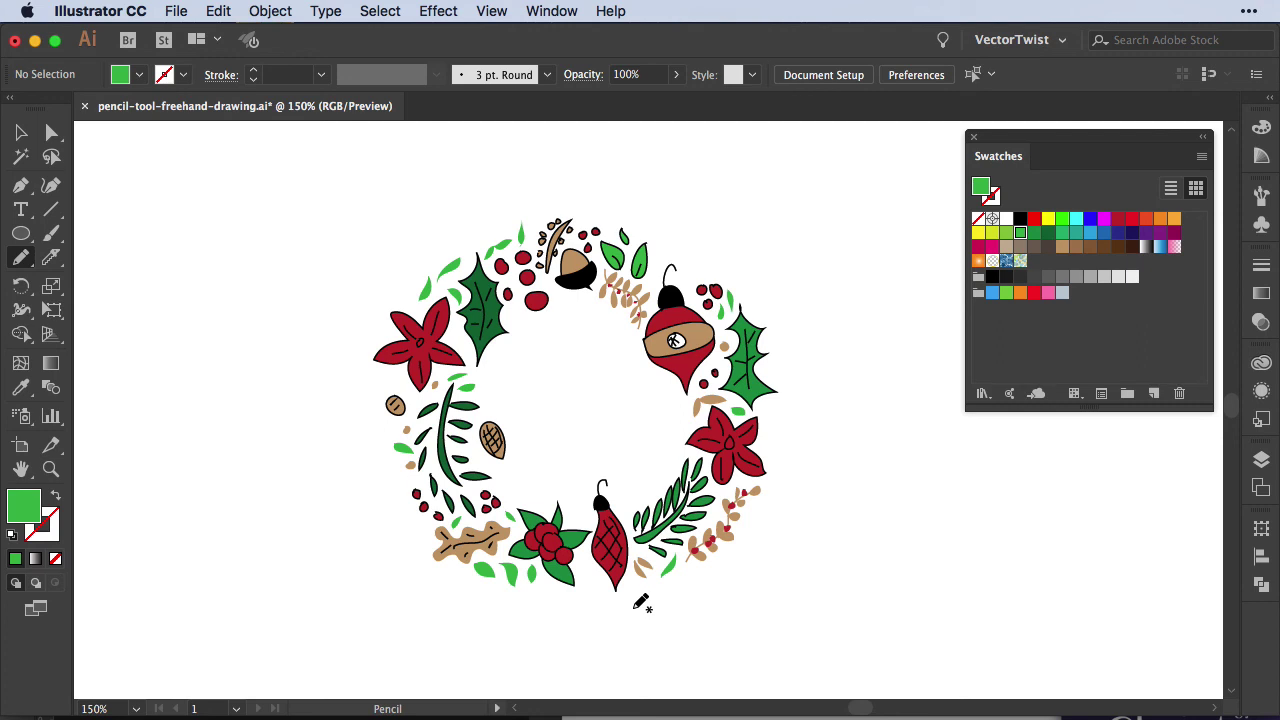
Step: Draw dark red berries without strokes above the round ornament, below the slender ornament and around the upper-left flower
click(1118, 218)
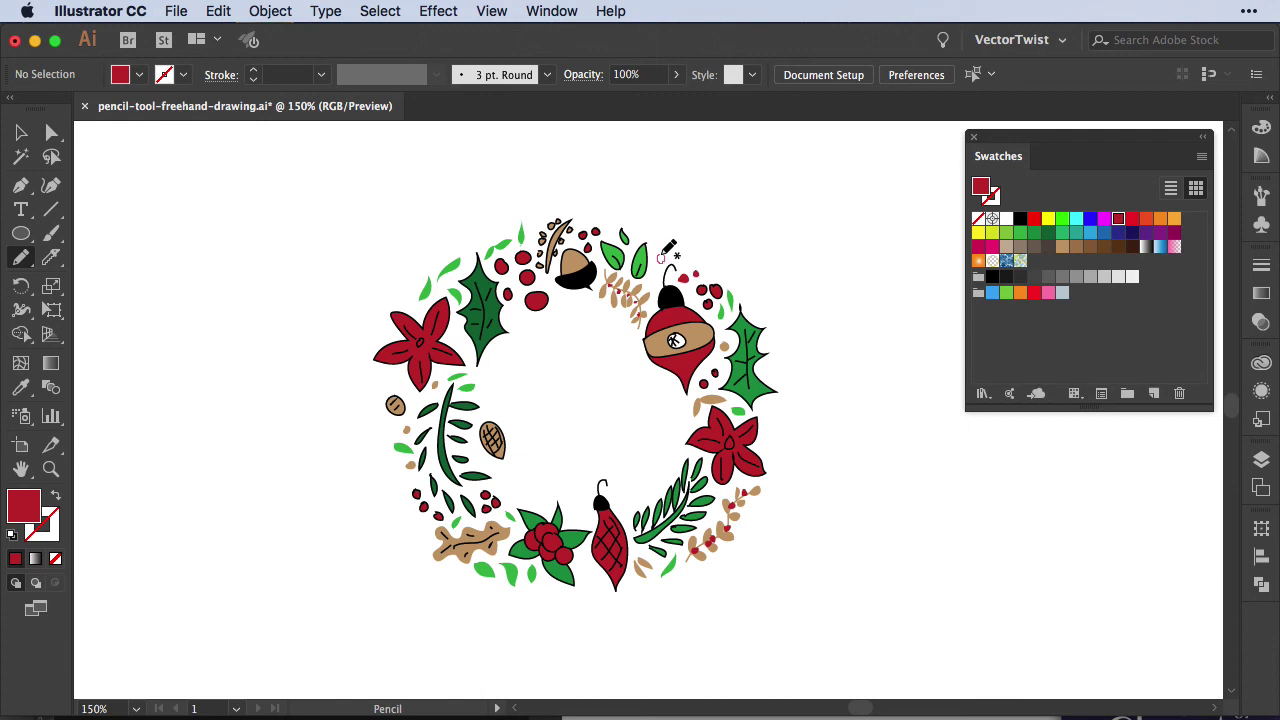
mouse_move(652, 582)
mouse_down()
mouse_move(581, 562)
mouse_move(602, 591)
mouse_up()
drag(389, 379, 415, 401)
drag(456, 333, 468, 354)
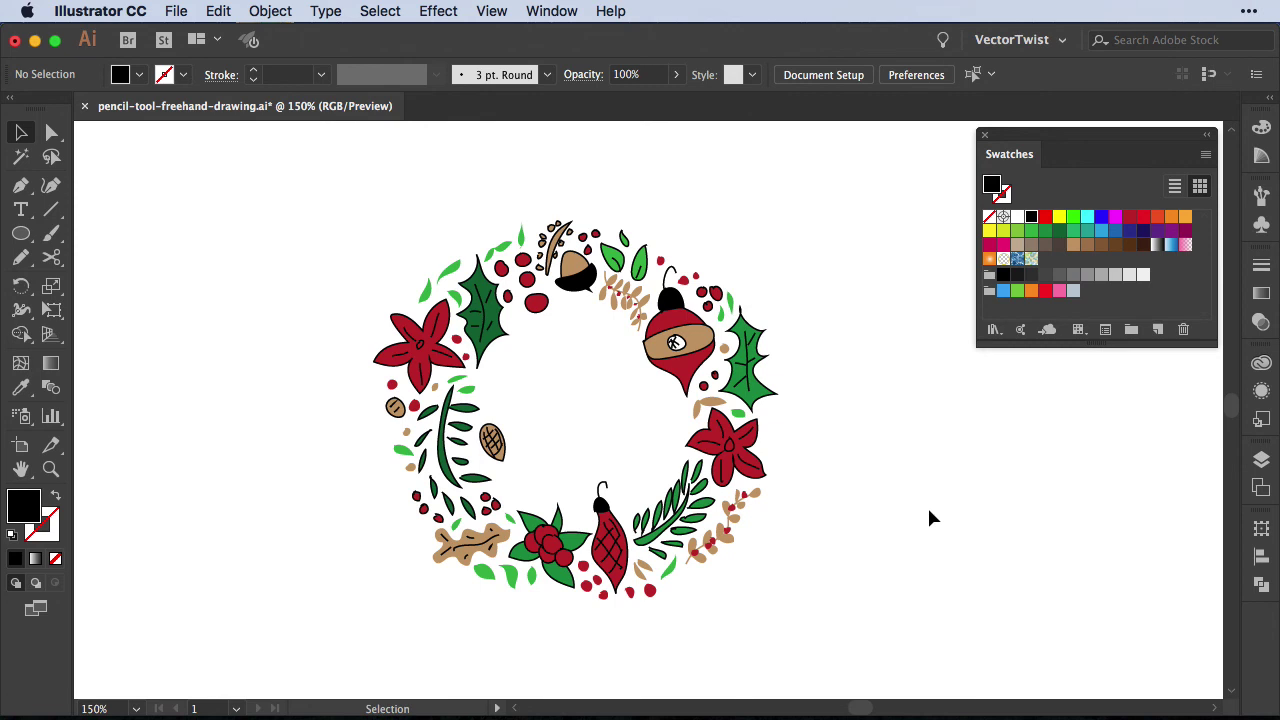
Step: Paste the "merry christmas & happy new year" lettering with its red bow and center it inside the wreath
key(super+v)
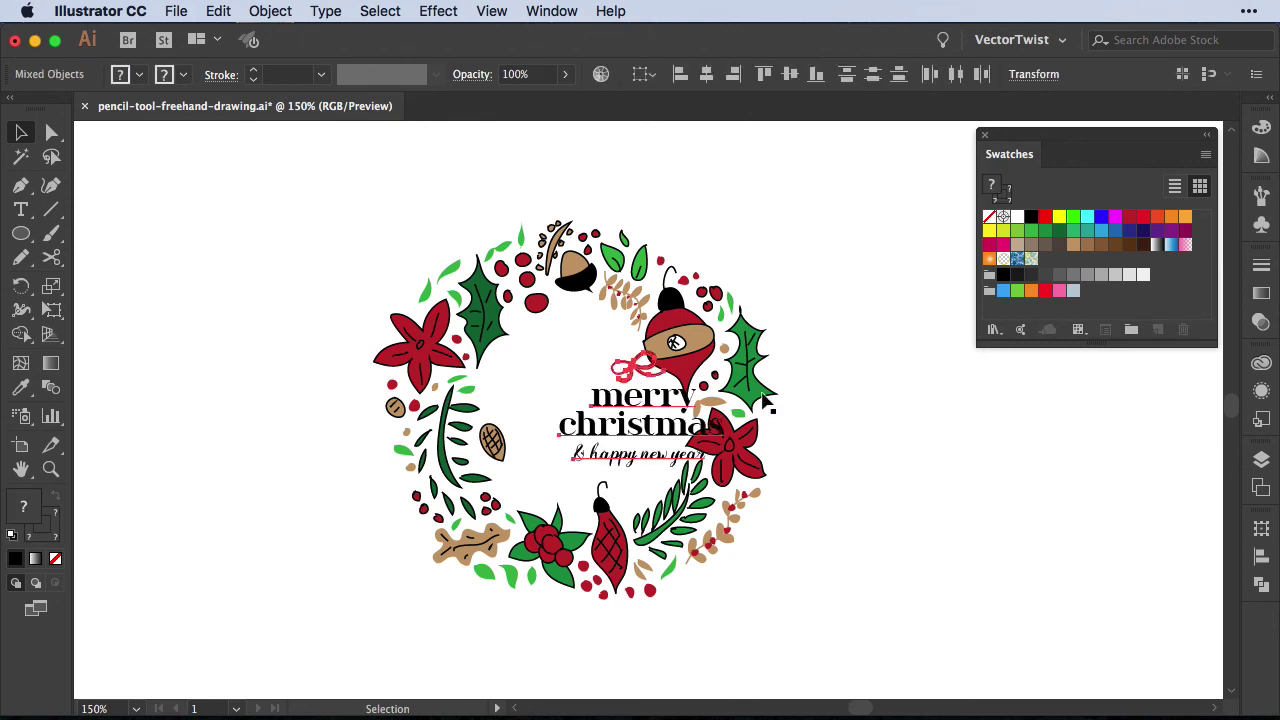
drag(660, 407, 616, 400)
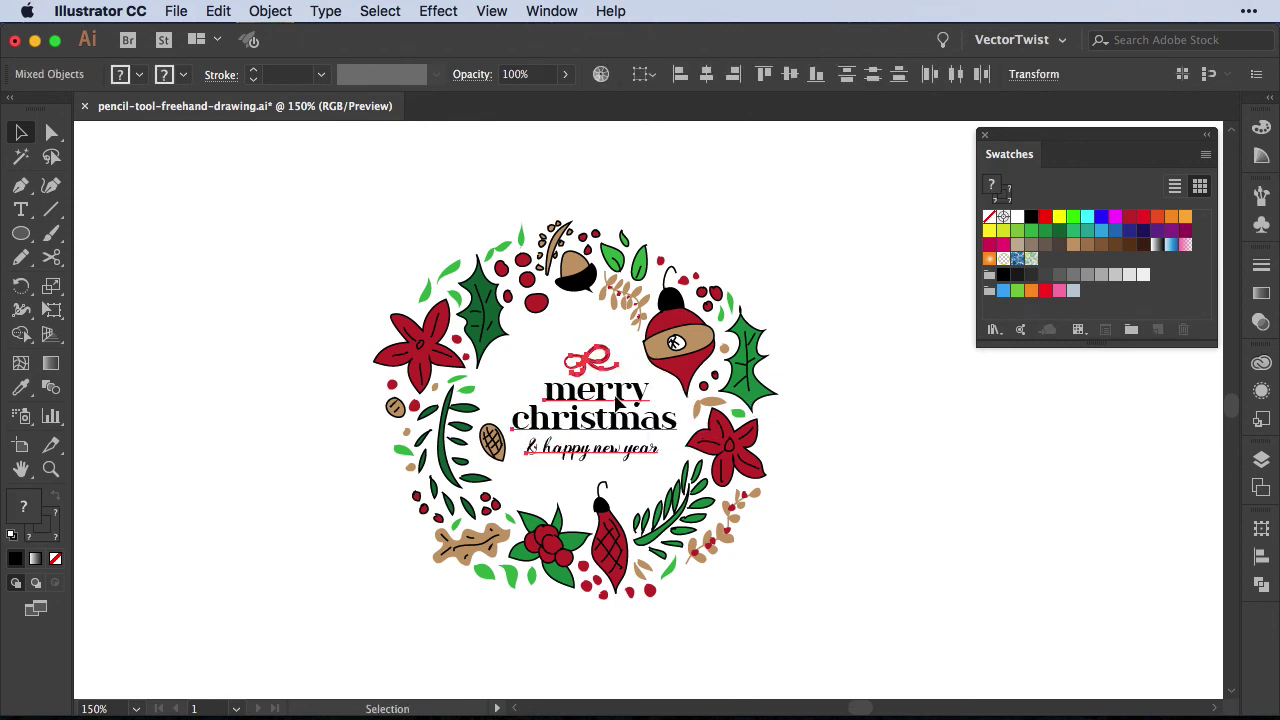
click(884, 524)
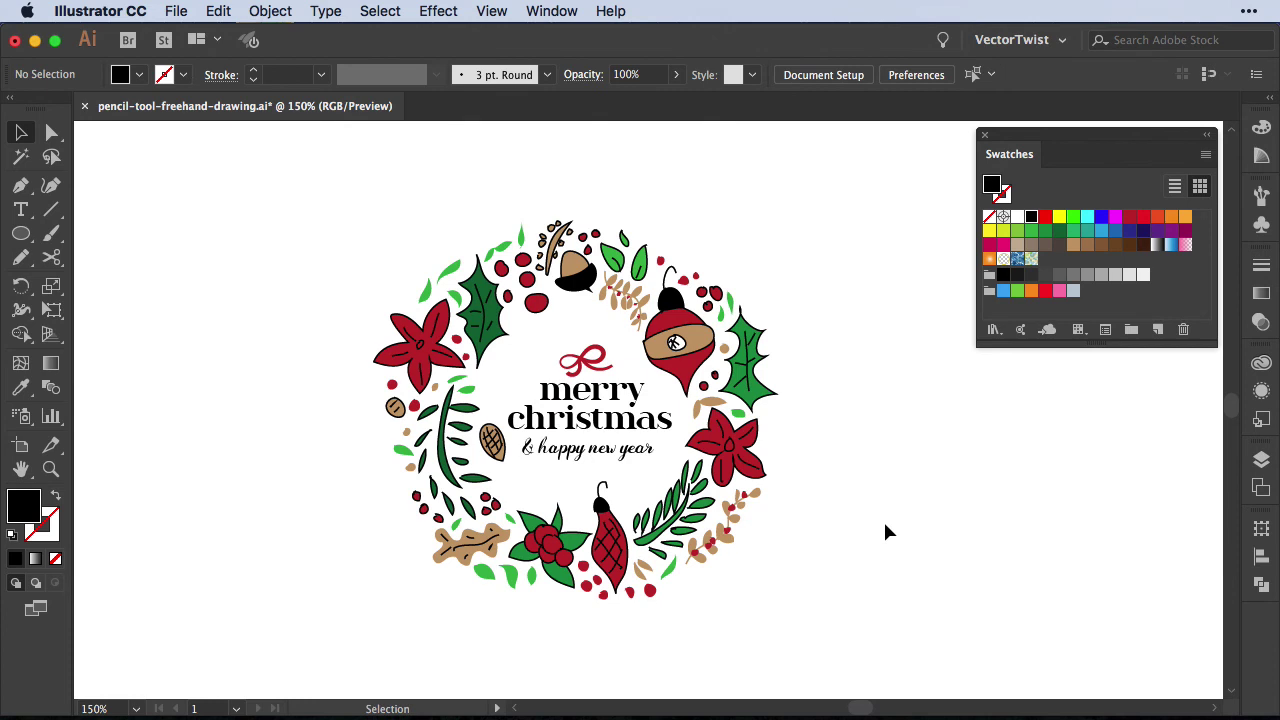